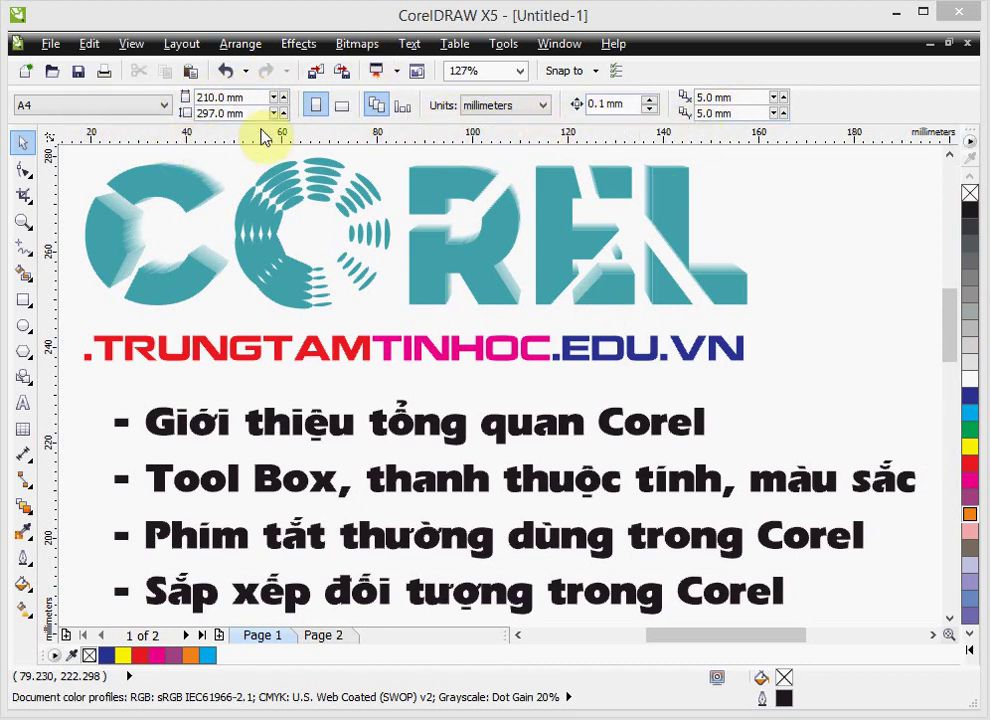
- Open the new document settings and examine the page size and measurement unit options
click(52, 46)
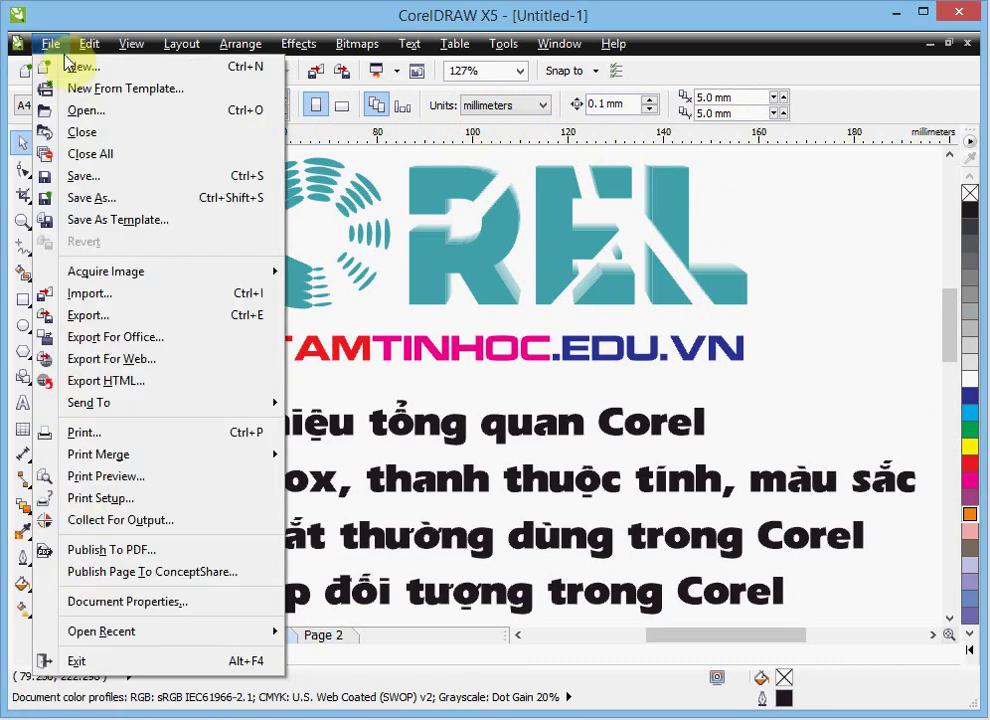
click(75, 80)
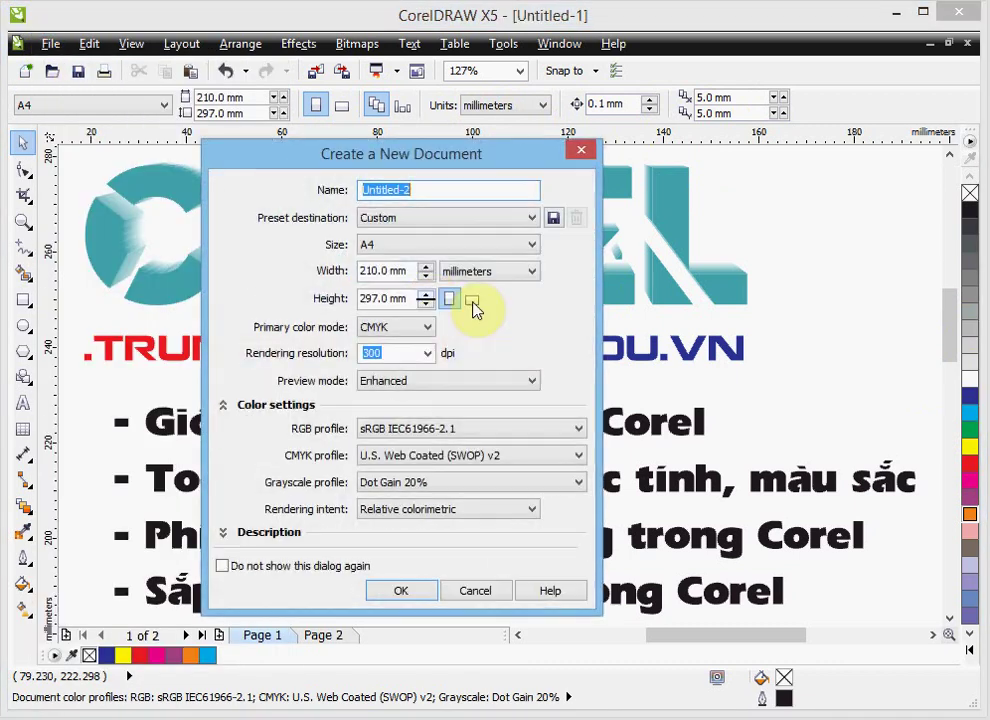
click(430, 155)
drag(475, 163, 516, 153)
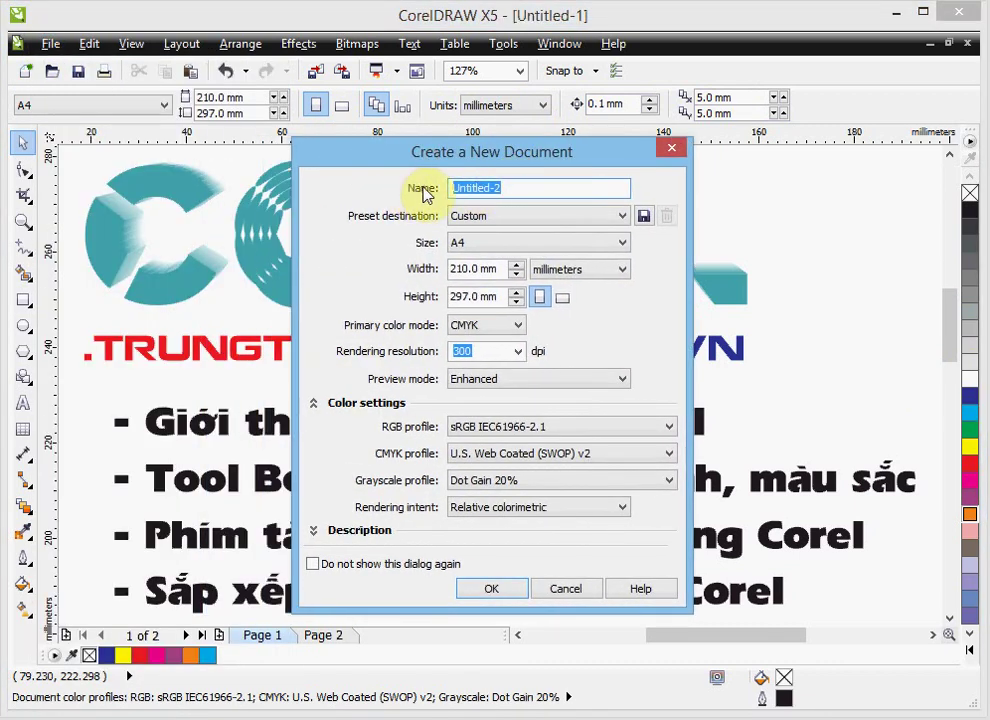
click(482, 245)
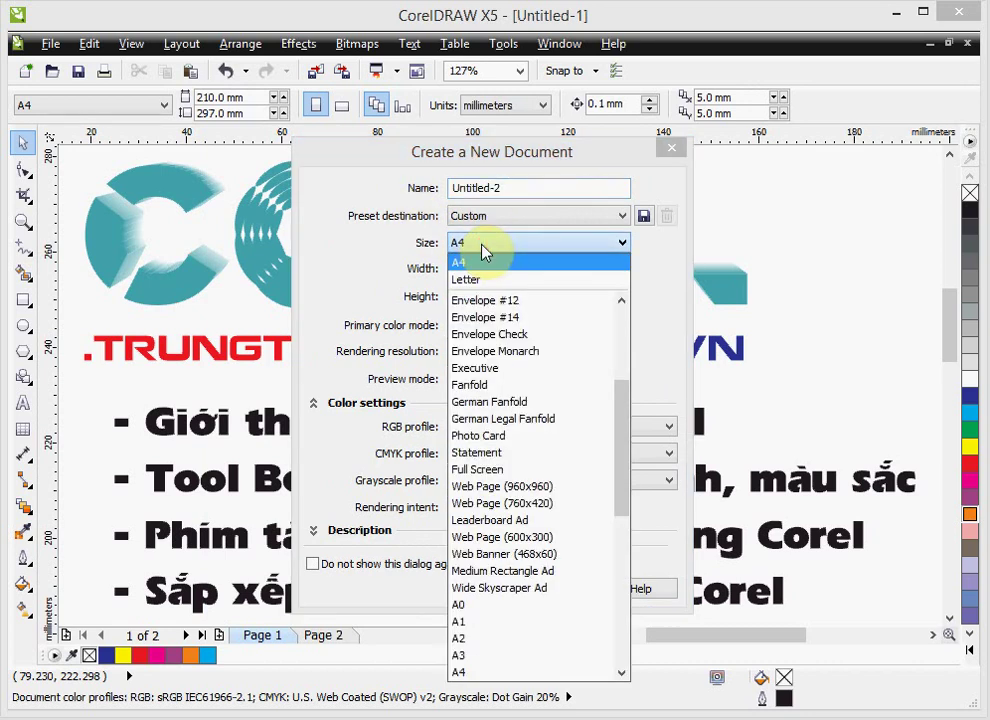
click(482, 245)
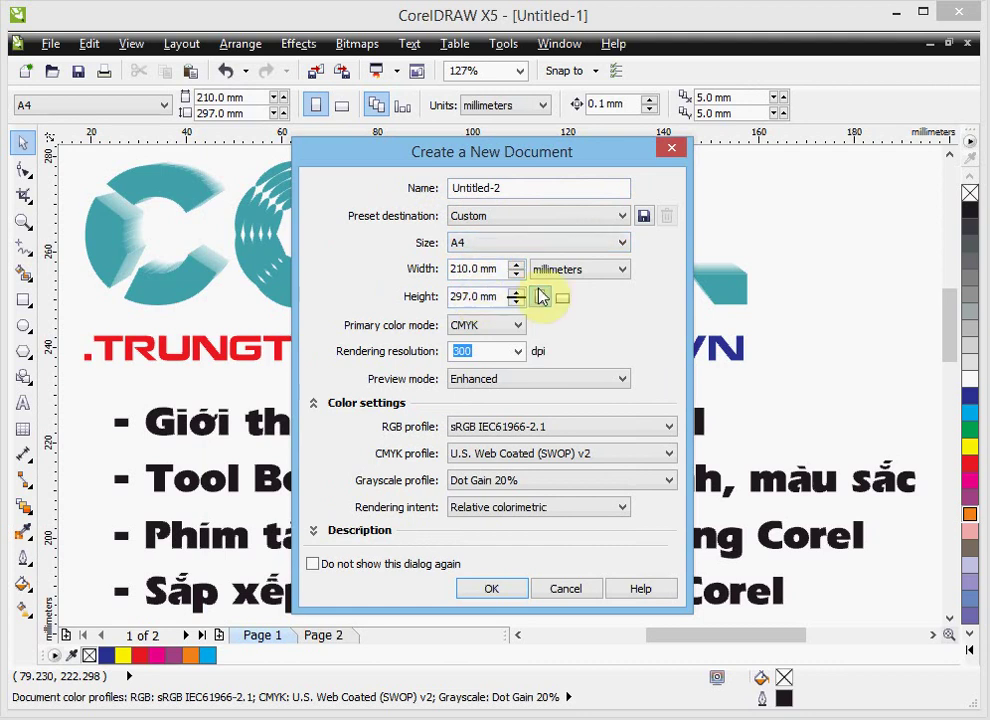
click(592, 270)
click(590, 272)
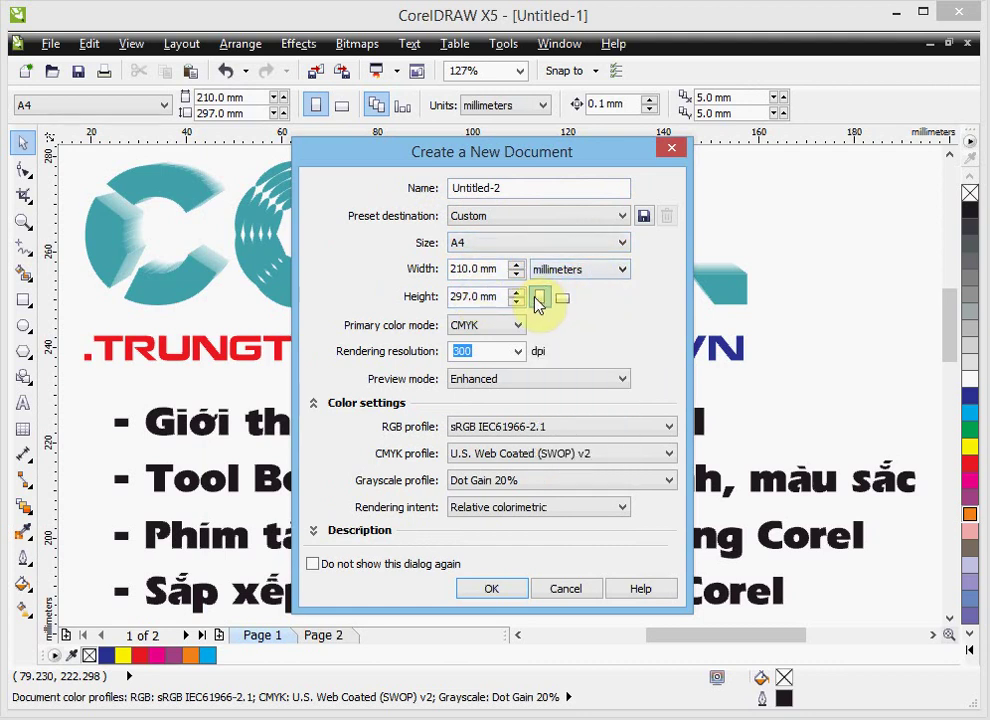
- Examine the primary color mode, rendering resolution and description settings, and cancel the new document
click(498, 327)
click(494, 323)
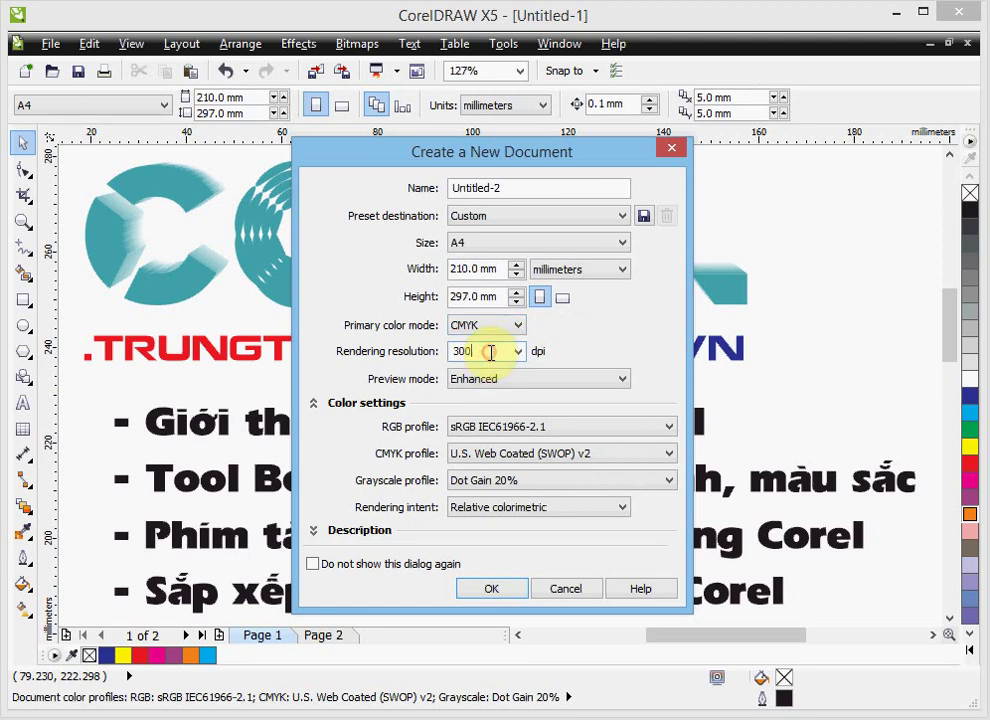
key(Tab)
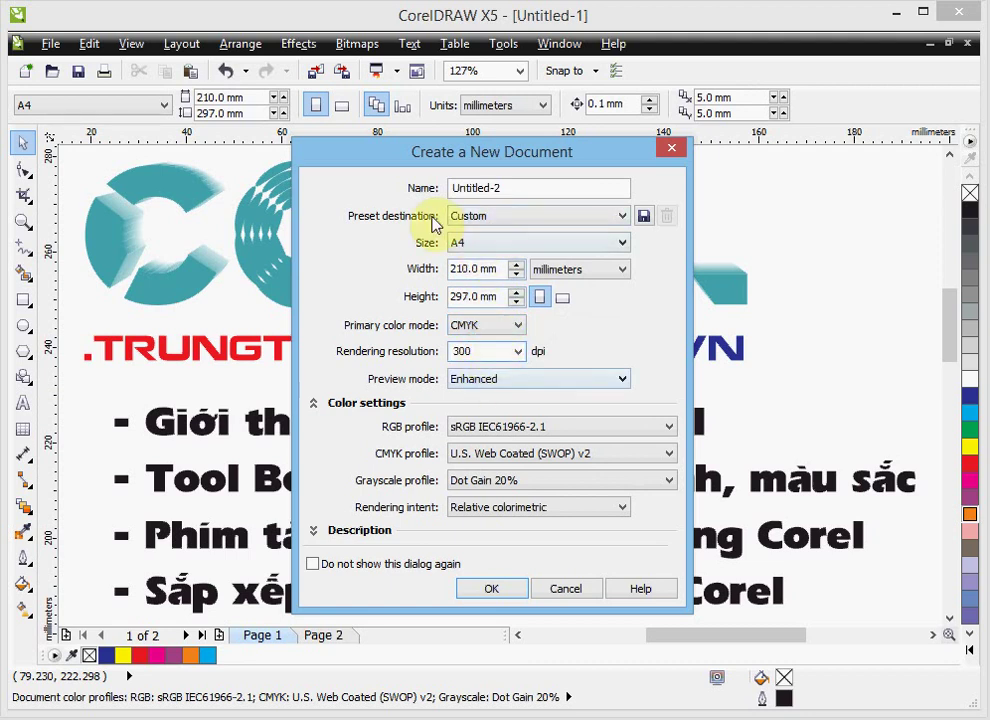
click(500, 351)
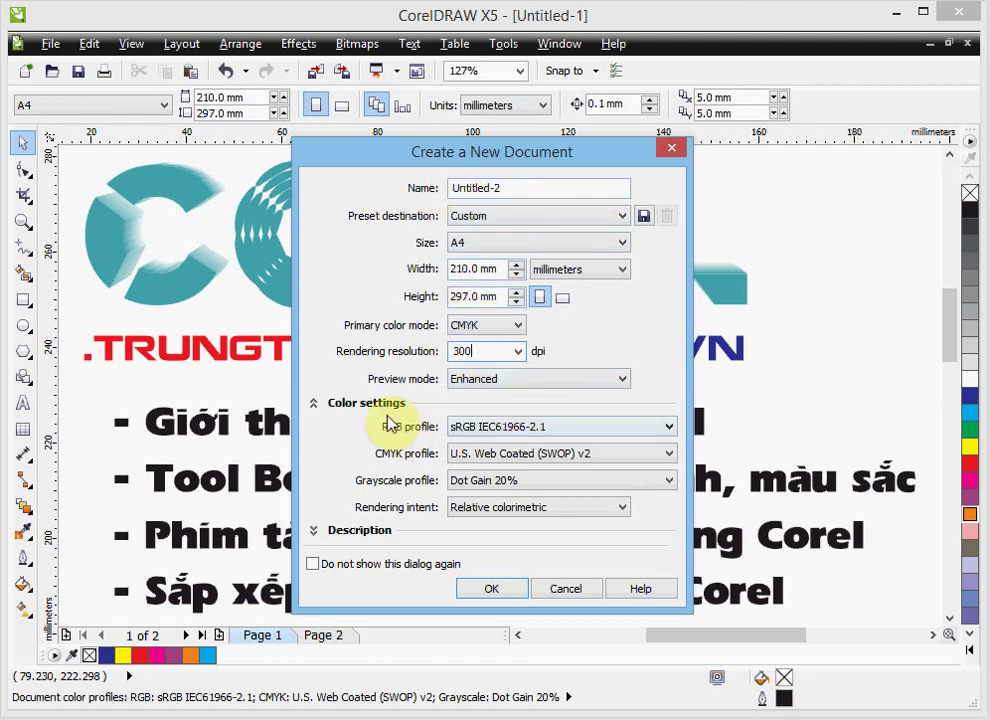
click(316, 530)
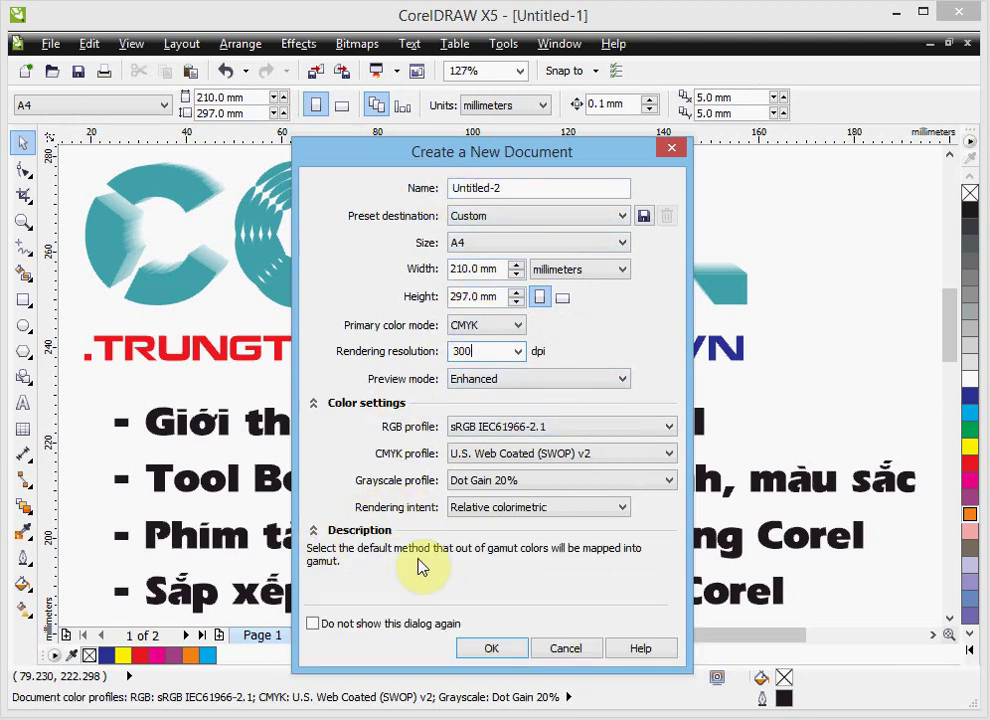
click(313, 530)
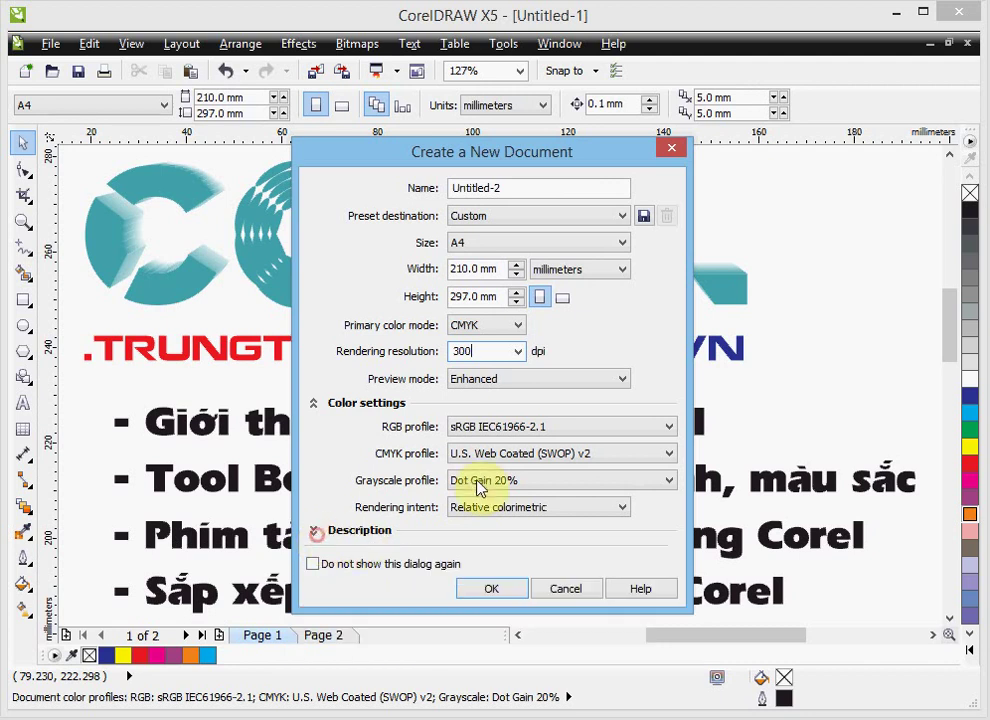
click(565, 589)
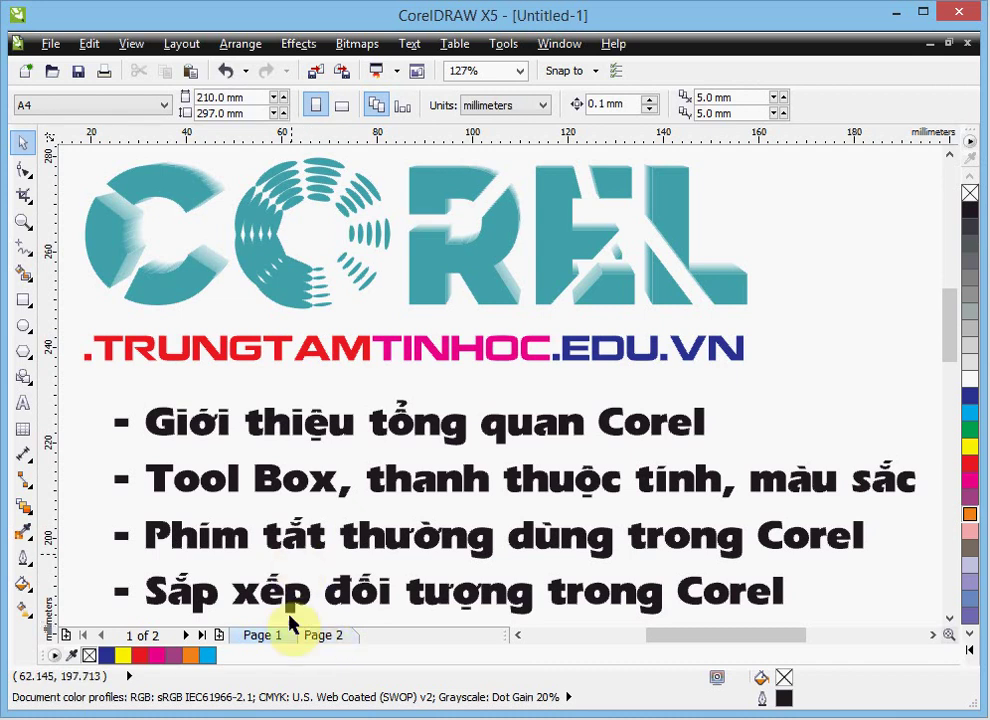
- Look over the contents of Page 2 and return to the logo and topic list on Page 1
click(338, 642)
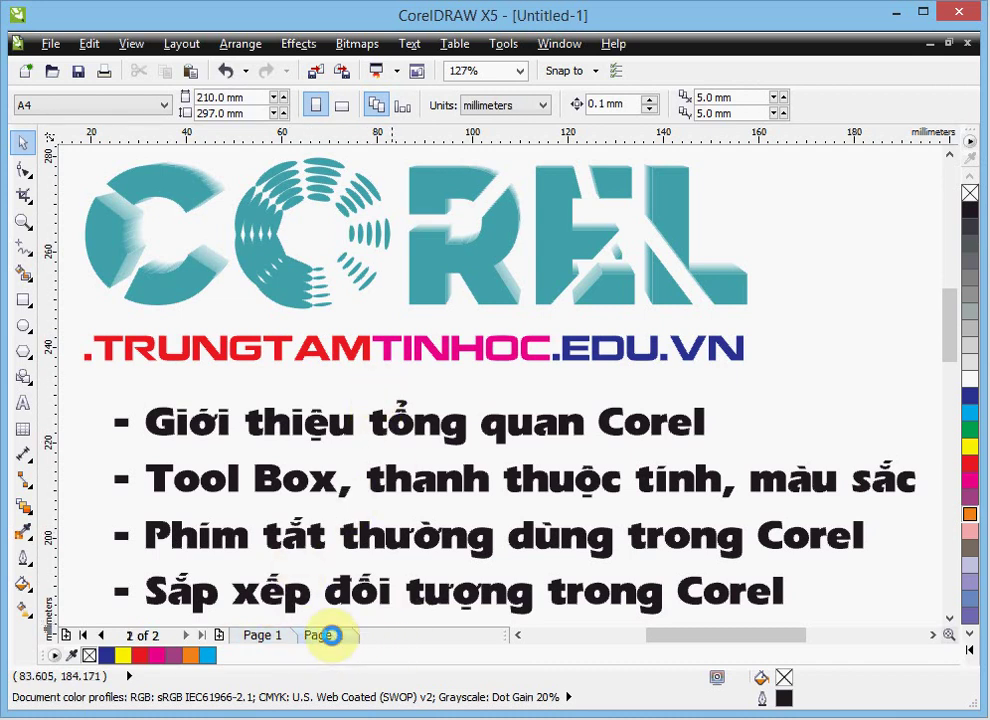
scroll(443, 470, down, 3)
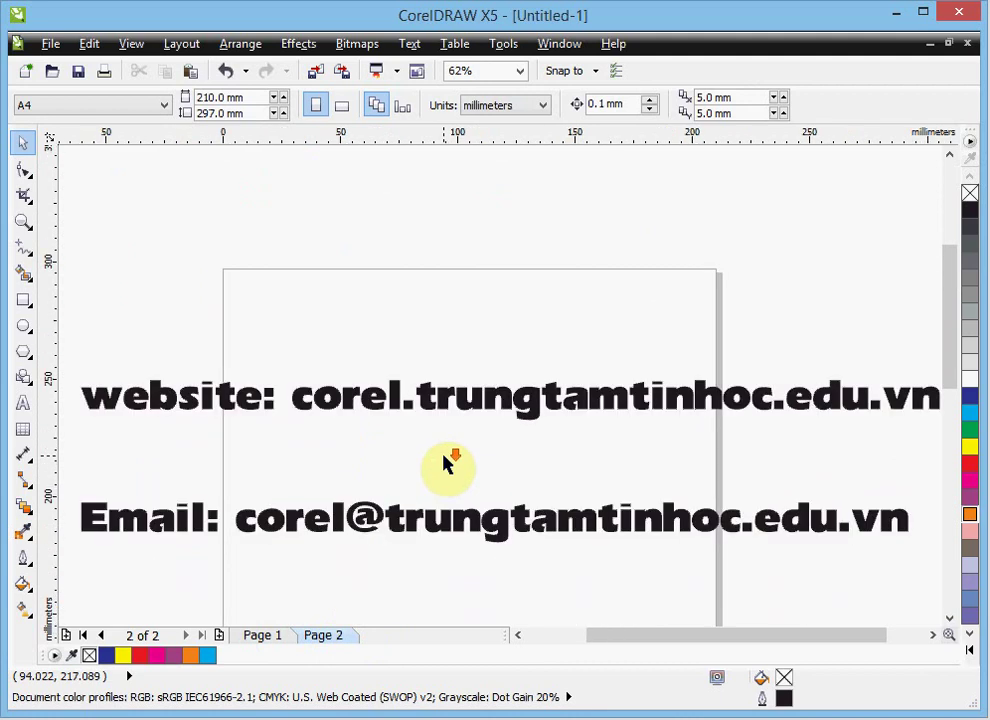
scroll(475, 505, up, 1)
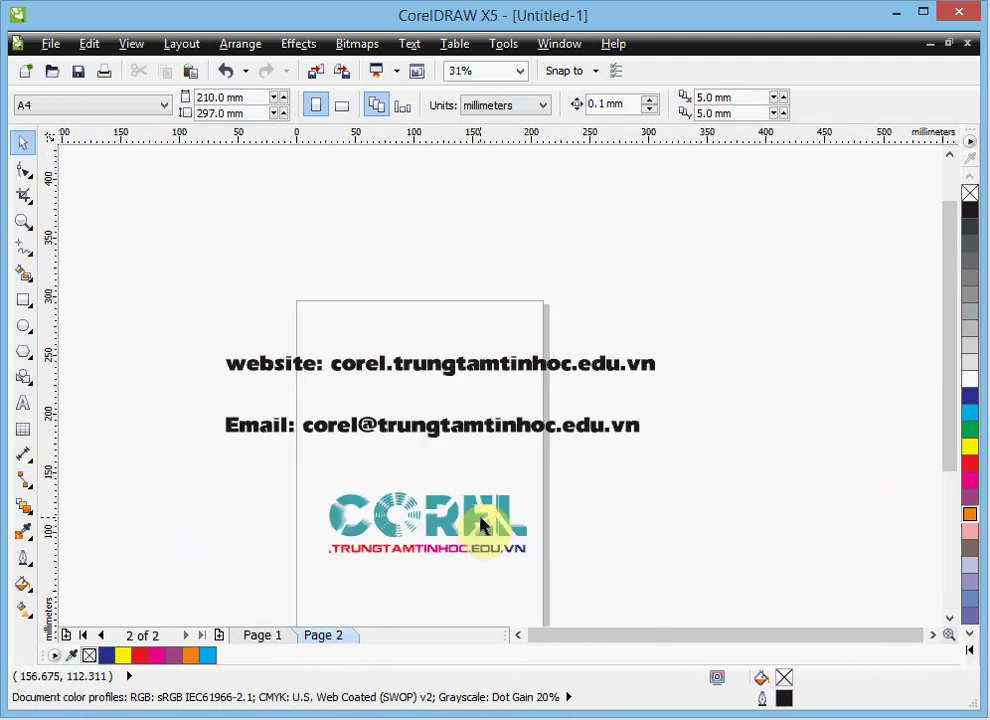
click(276, 637)
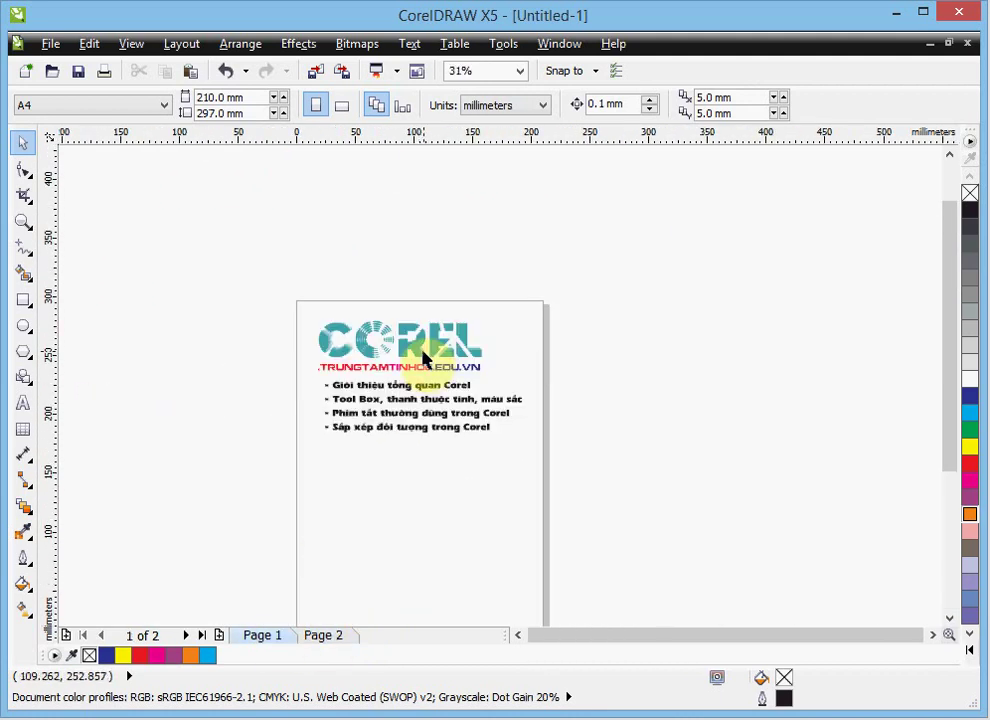
scroll(404, 376, up, 1)
scroll(375, 430, up, 1)
scroll(368, 437, down, 1)
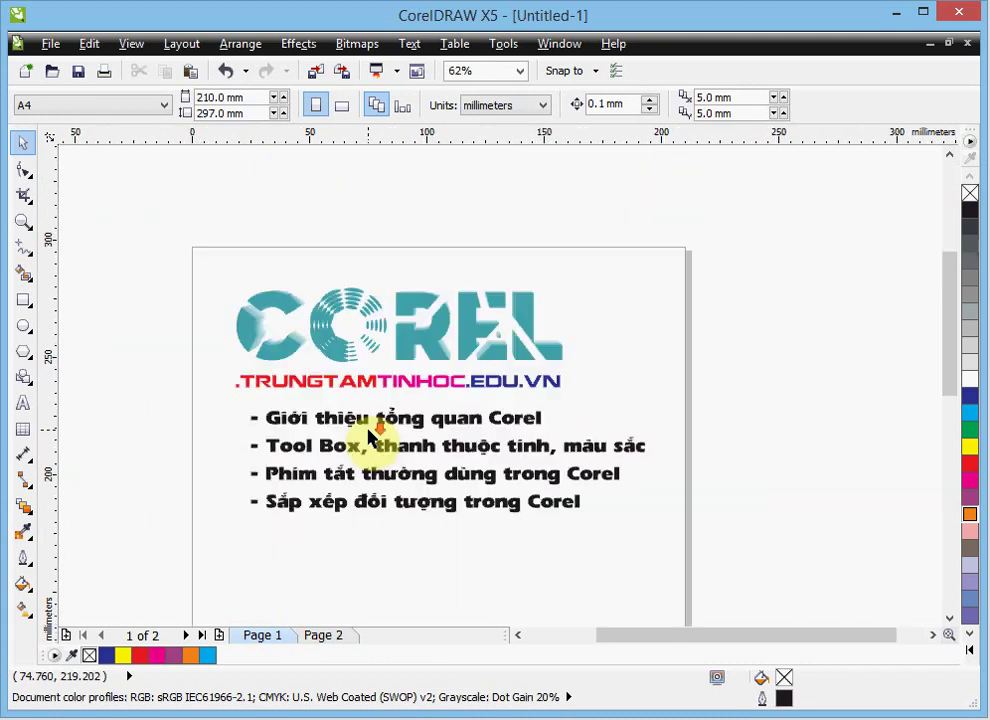
scroll(372, 430, up, 1)
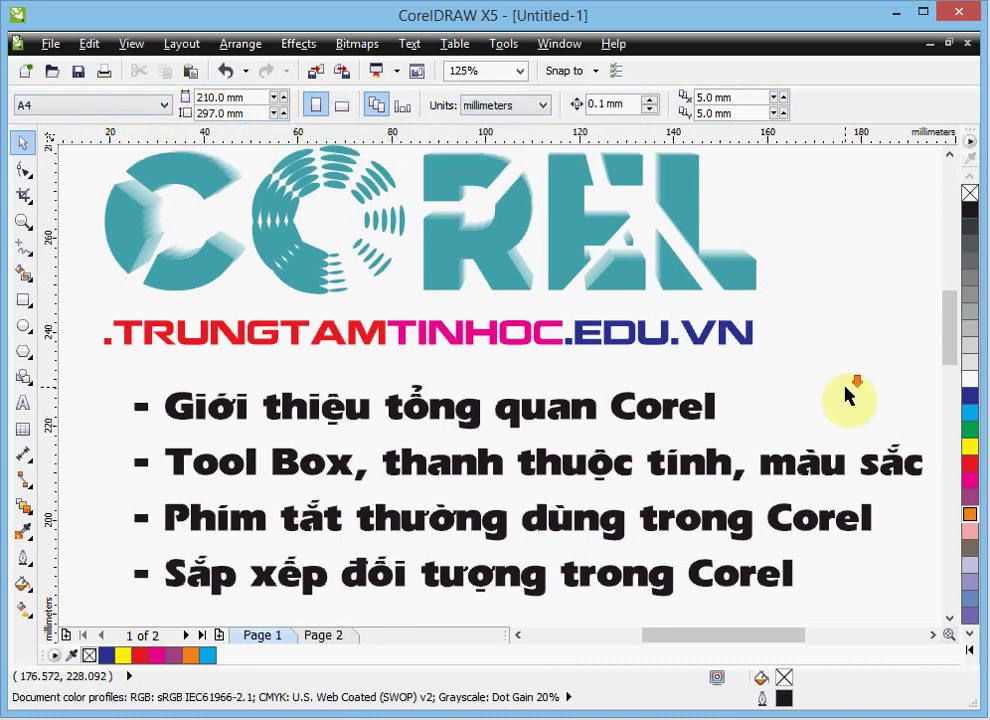
- Draw a rectangle about 122 mm by 60 mm below the topic list and round all its corners to 10 mm
scroll(832, 372, down, 2)
scroll(891, 491, up, 2)
scroll(809, 482, down, 1)
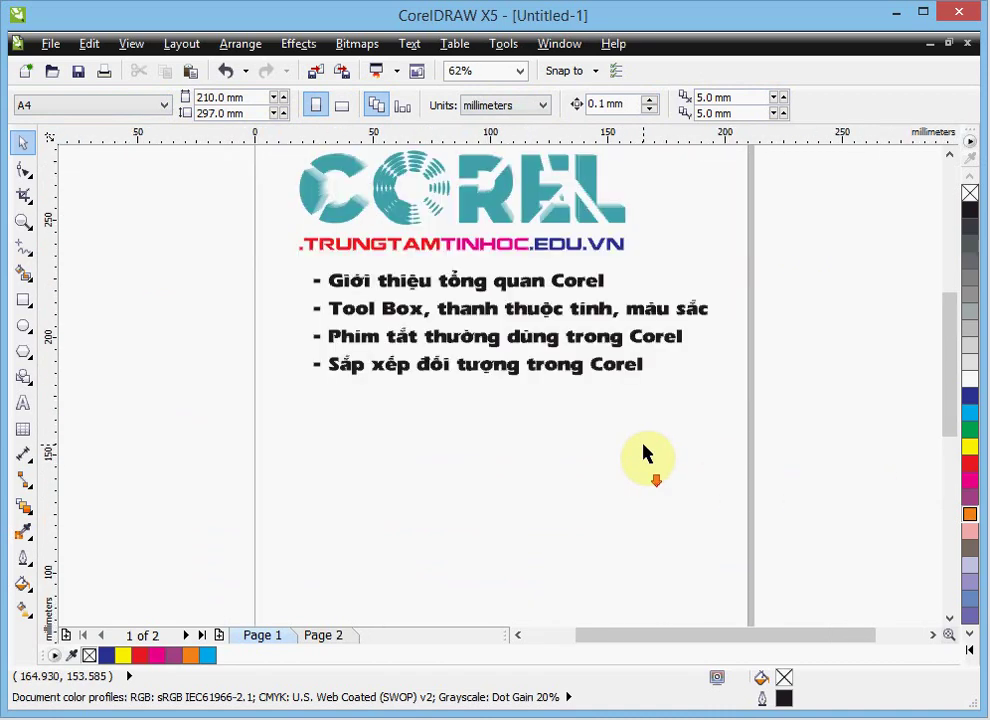
click(23, 299)
drag(334, 403, 621, 544)
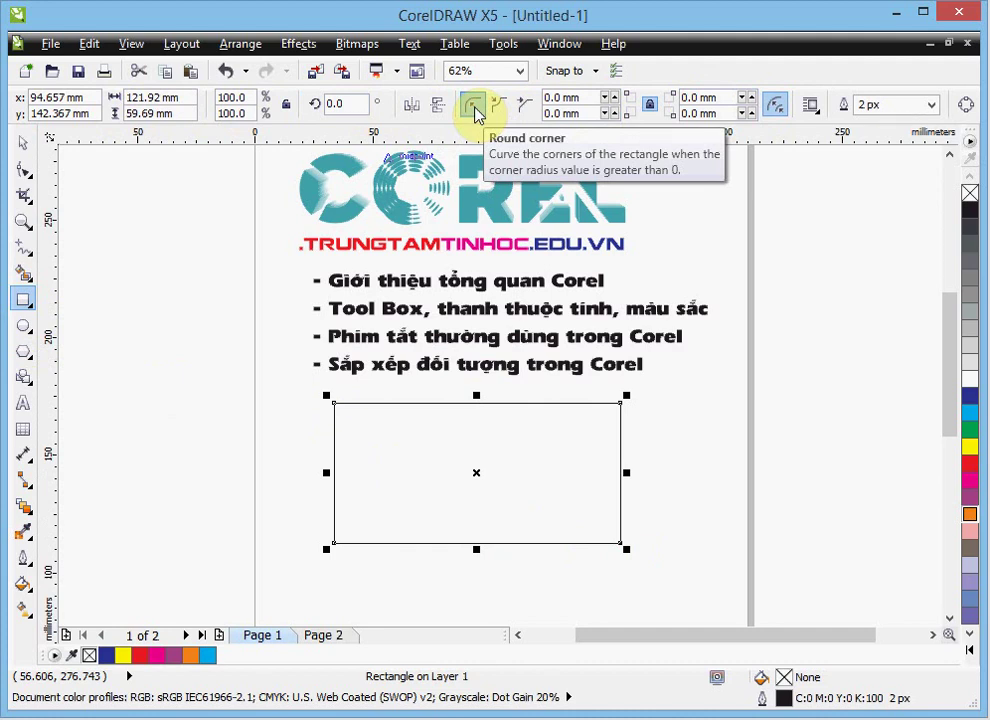
click(585, 95)
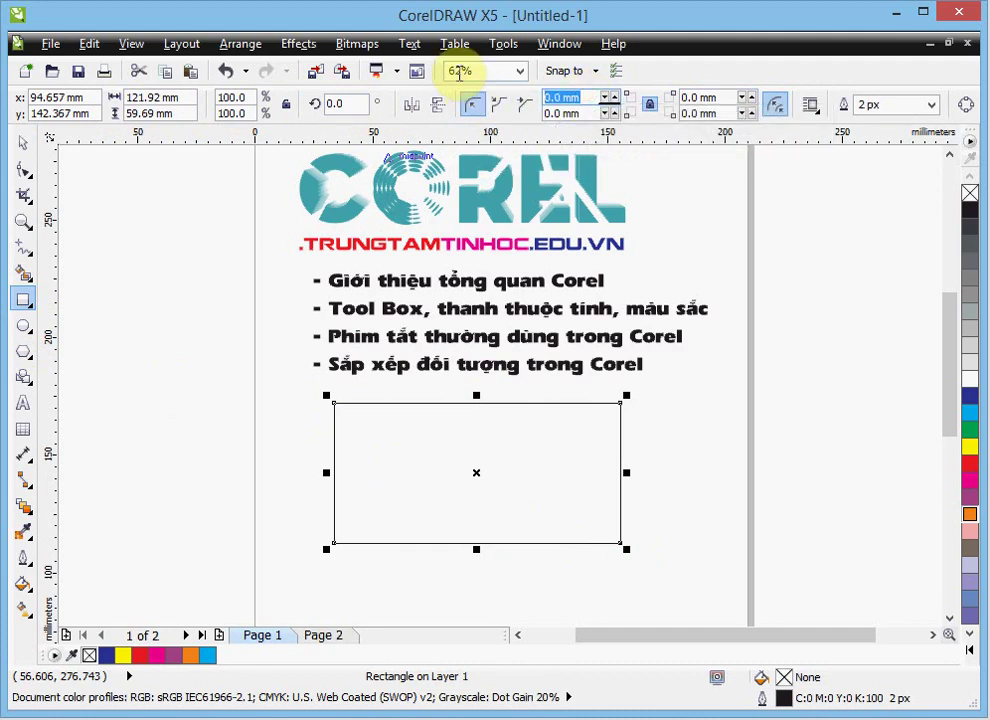
text(10)
key(Return)
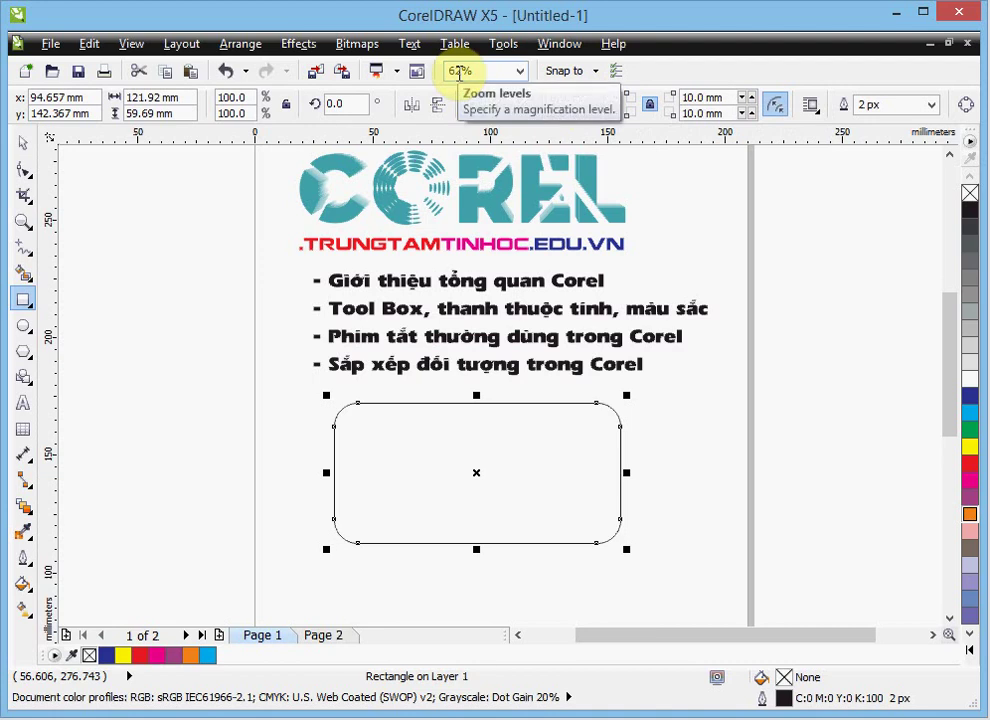
- Try the scalloped and chamfered corner styles on the rectangle and return it to round corners
scroll(579, 470, up, 2)
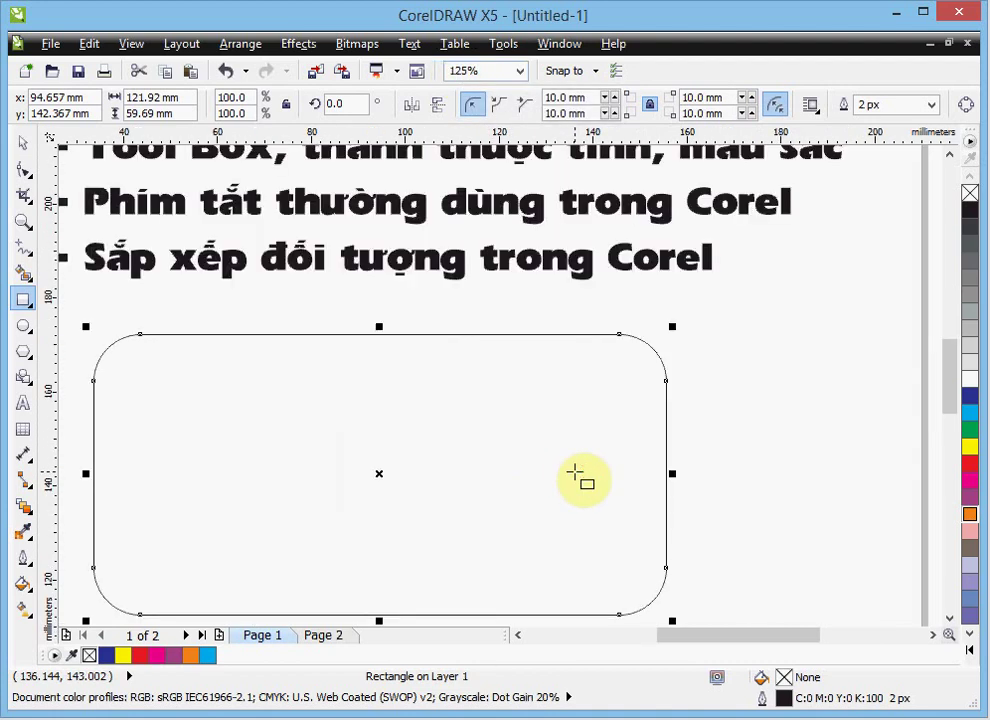
click(498, 106)
click(524, 110)
click(499, 110)
click(474, 110)
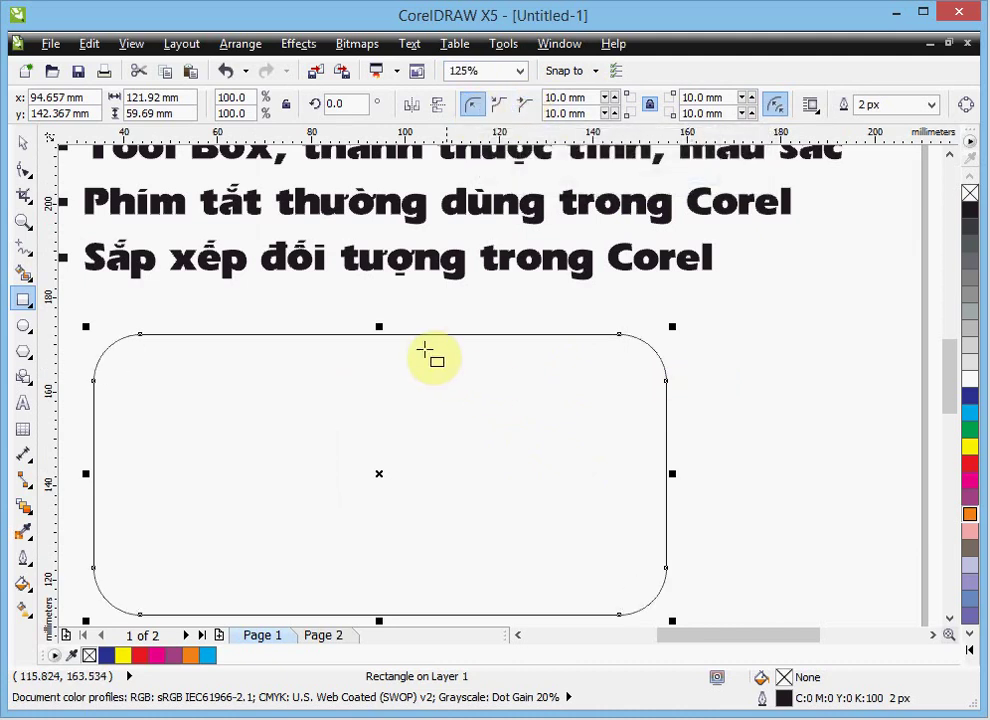
- Unlock simultaneous corner editing and set the rectangle's lower-left and upper-right corner radii to 0 mm
click(650, 113)
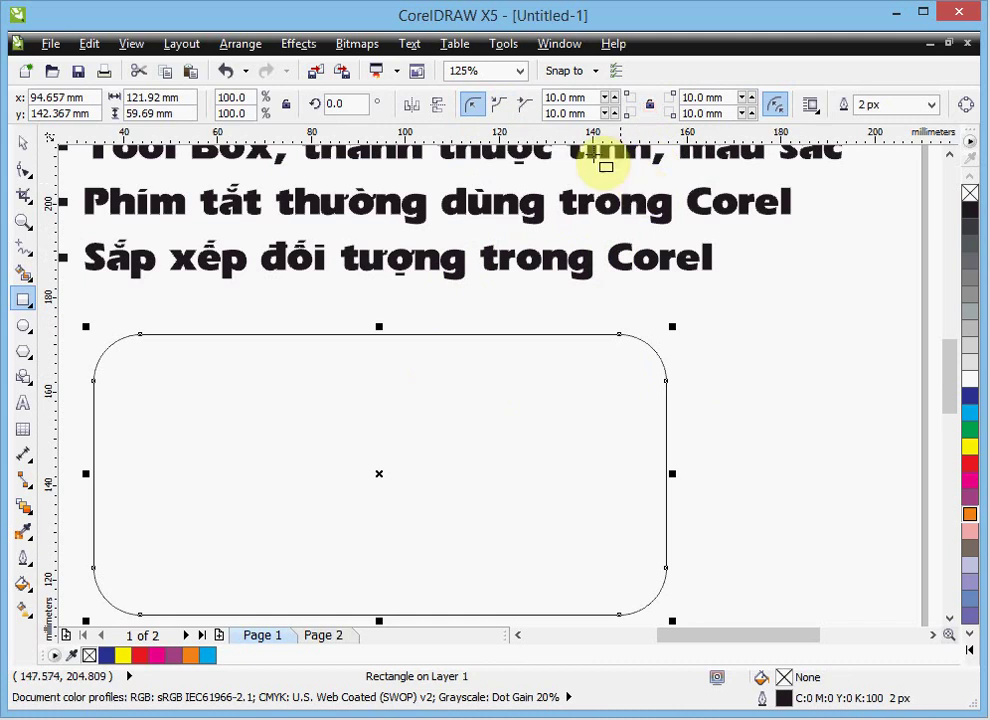
click(588, 113)
text(0)
key(Return)
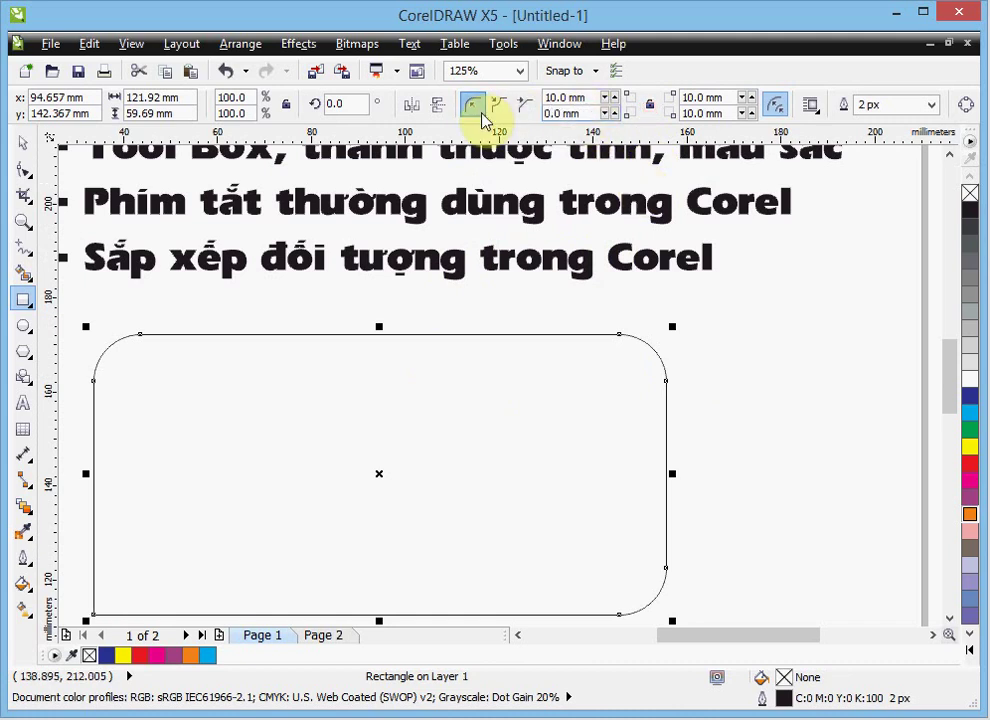
click(722, 97)
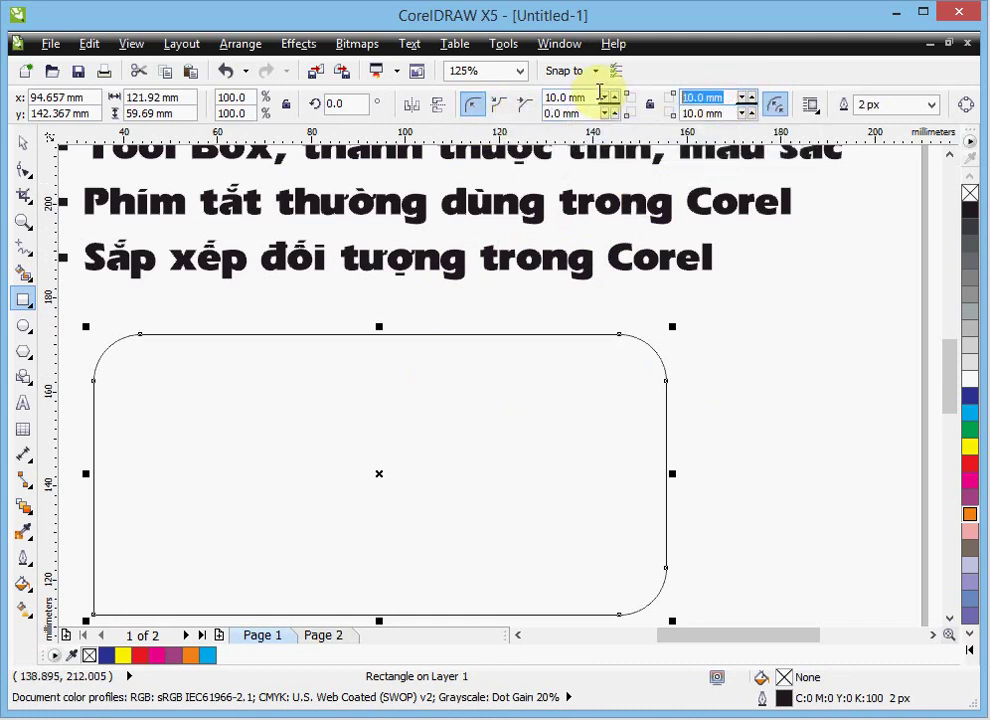
text(0)
scroll(530, 385, down, 2)
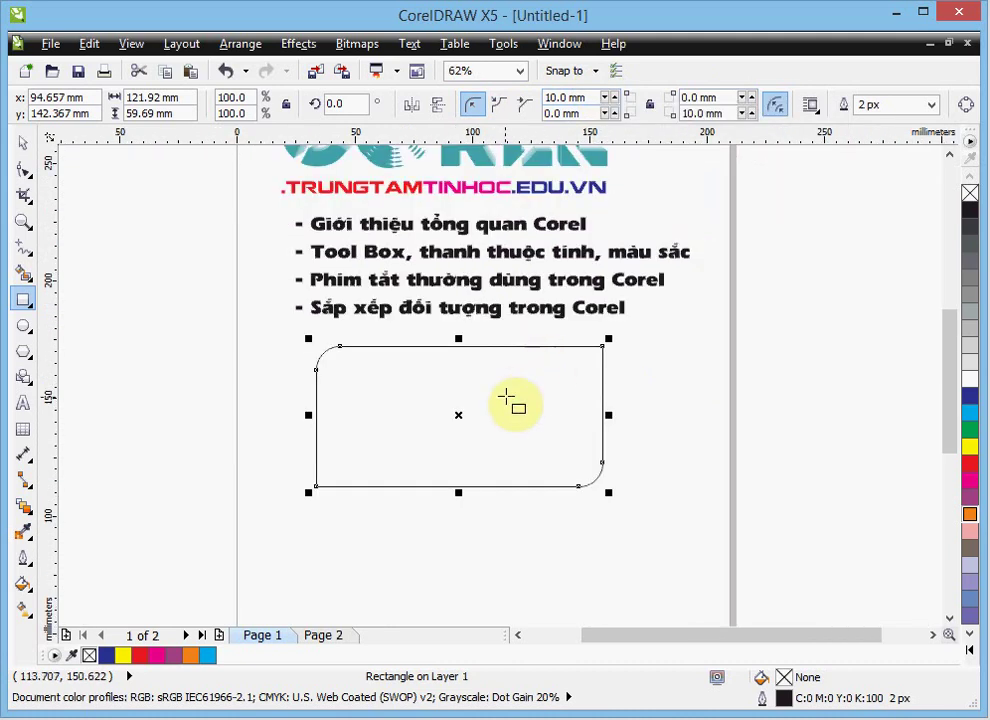
- Move the rectangle about 48 mm to the right with the Pick tool and delete it
key(space)
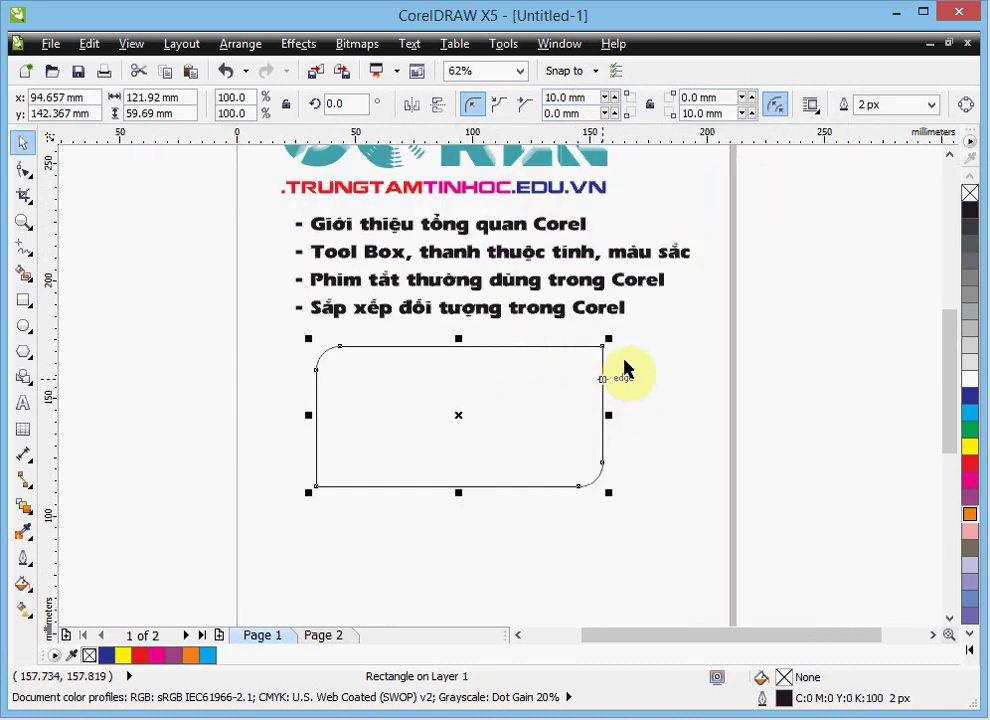
drag(515, 390, 628, 397)
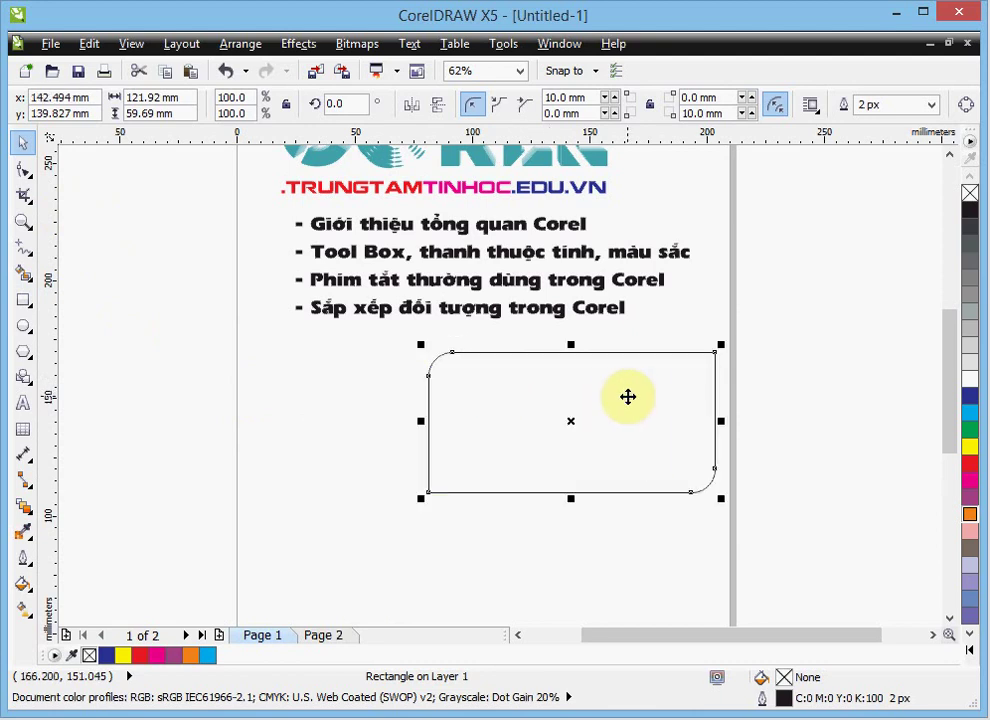
key(Delete)
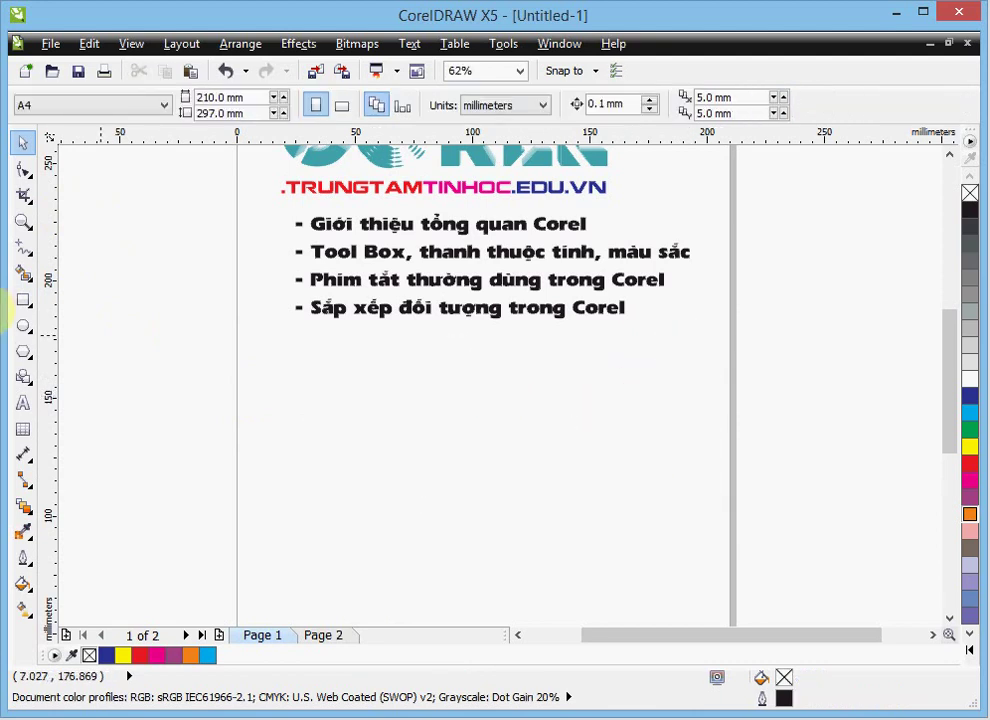
- Draw a perfect square about 58 mm wide below the topic list
click(23, 300)
drag(348, 347, 502, 482)
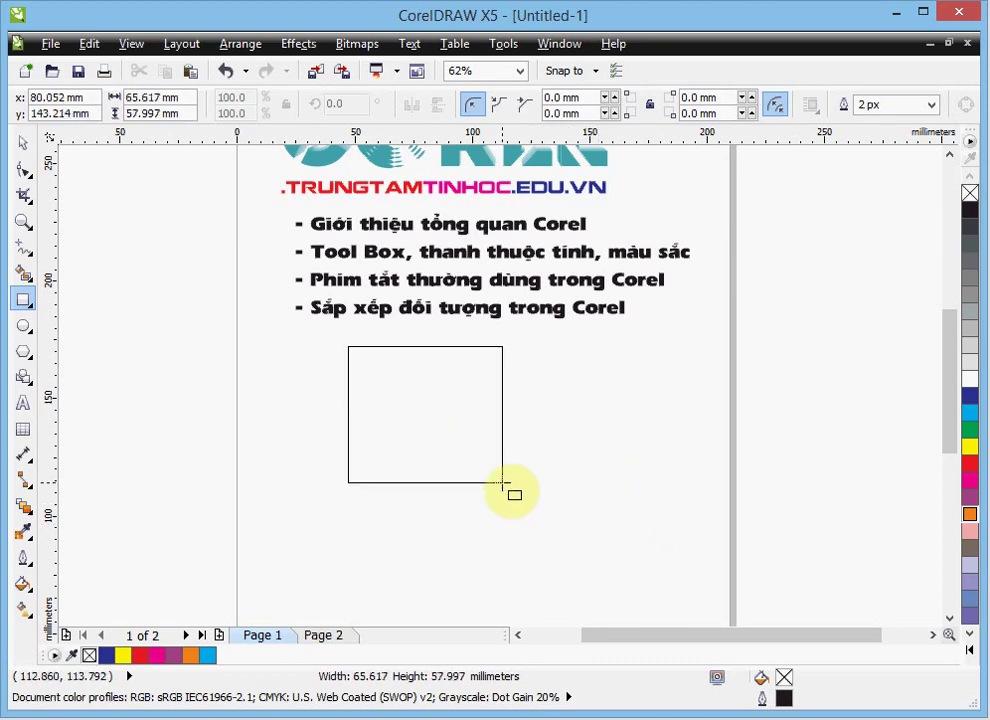
mouse_move(502, 483)
mouse_down()
mouse_move(502, 500)
mouse_move(541, 537)
mouse_move(410, 408)
mouse_move(541, 530)
mouse_move(425, 425)
mouse_move(550, 557)
mouse_move(485, 482)
mouse_up()
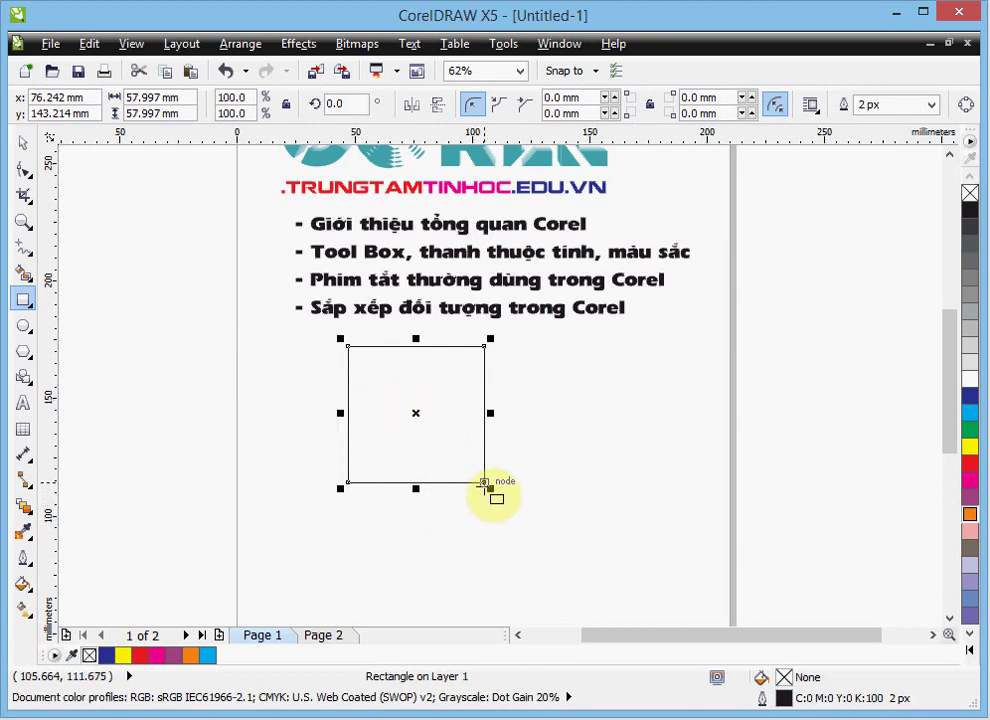
- Draw a second square about 61 mm wide, centered on the first square's lower-right corner
drag(484, 482, 577, 561)
mouse_move(577, 560)
mouse_down()
mouse_move(484, 483)
mouse_move(555, 554)
mouse_up()
key(space)
scroll(503, 493, up, 2)
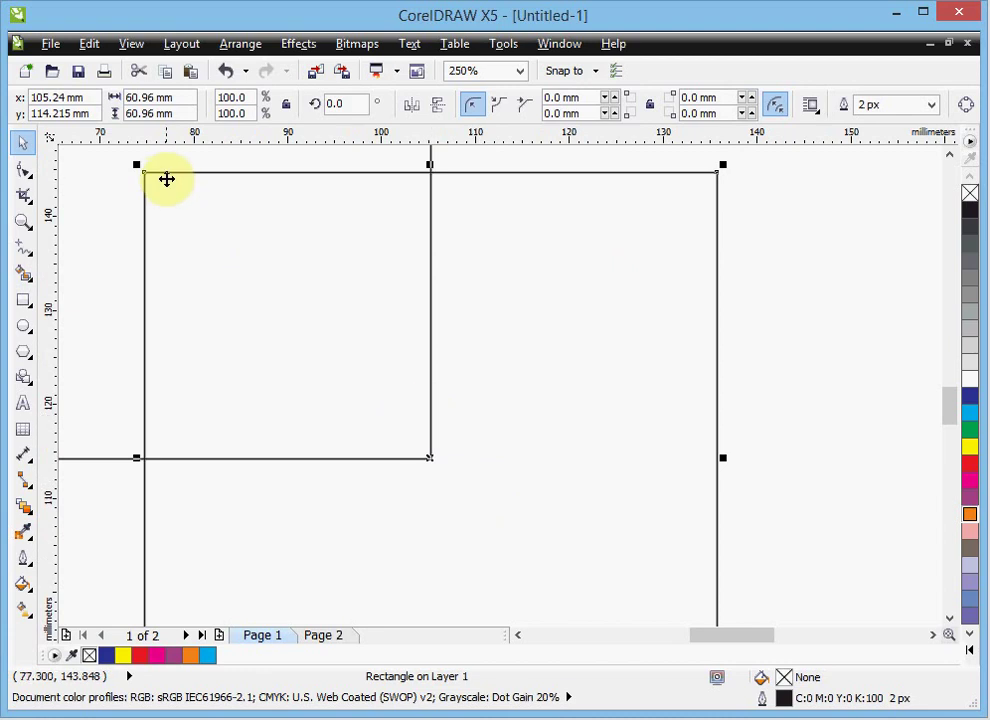
scroll(541, 431, down, 1)
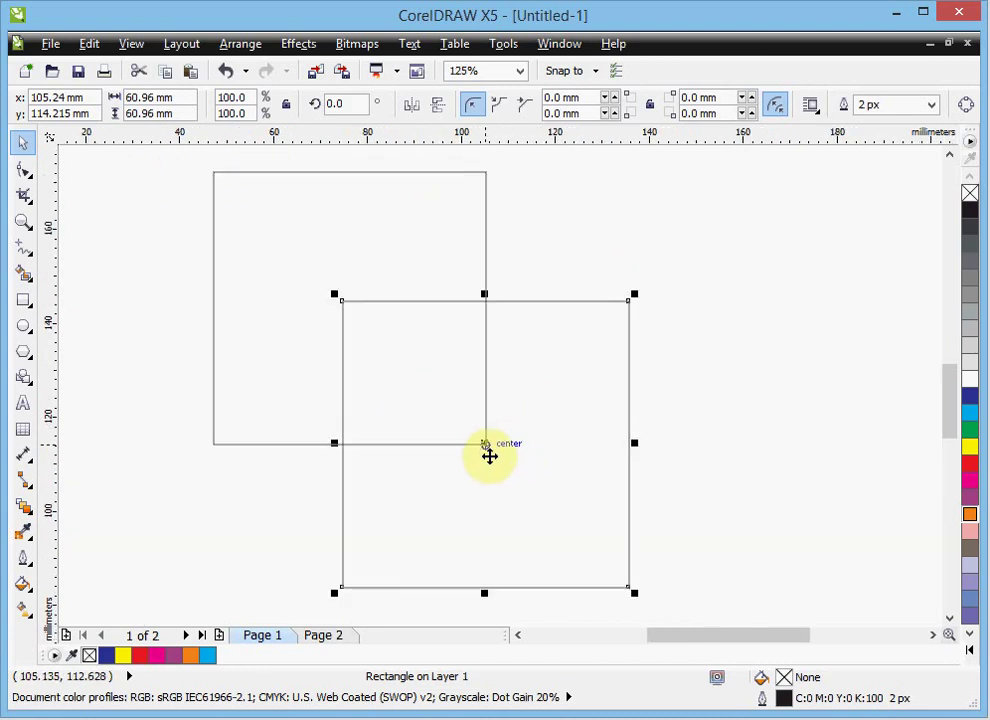
scroll(540, 450, down, 1)
click(668, 400)
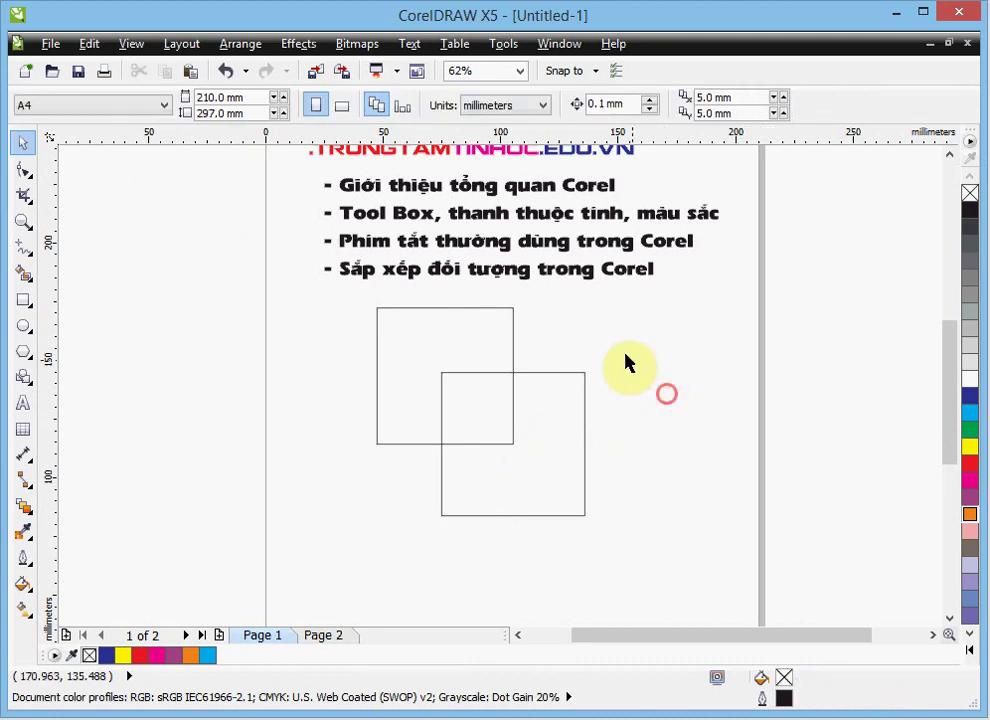
click(537, 440)
click(437, 333)
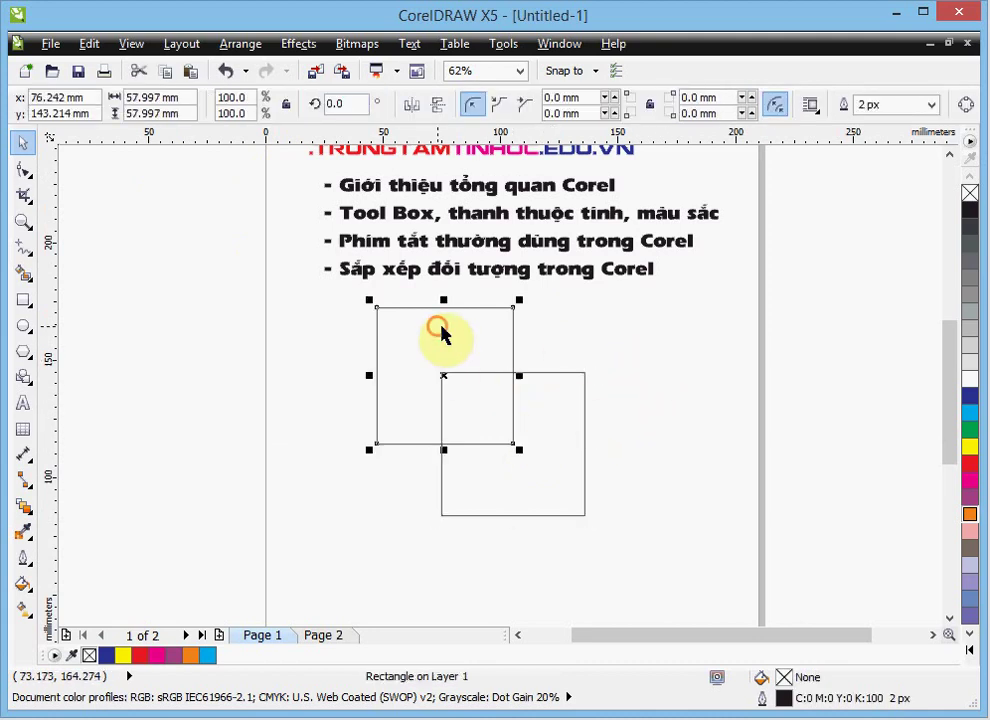
click(564, 437)
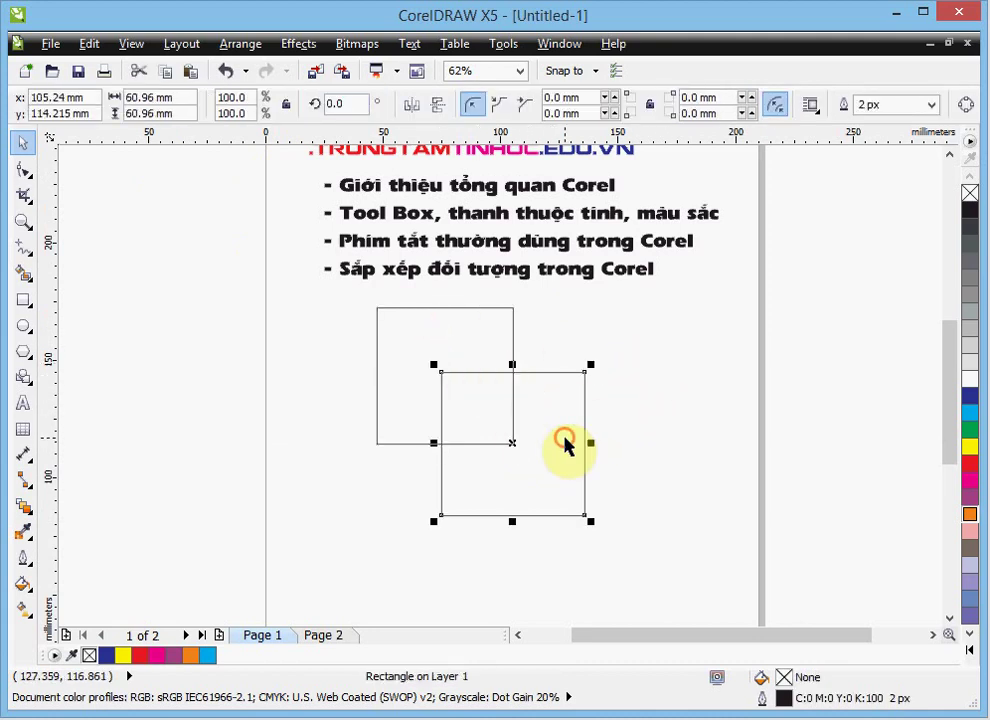
click(462, 340)
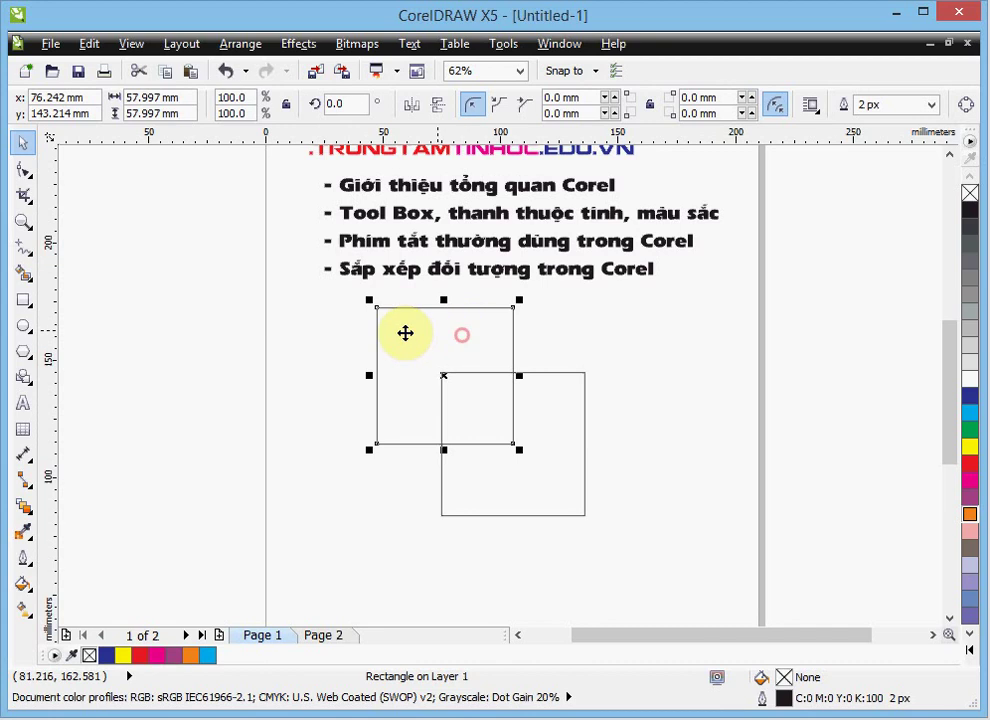
- Draw a seven-sided polygon about 44 mm wide beside the two squares and delete it
click(29, 358)
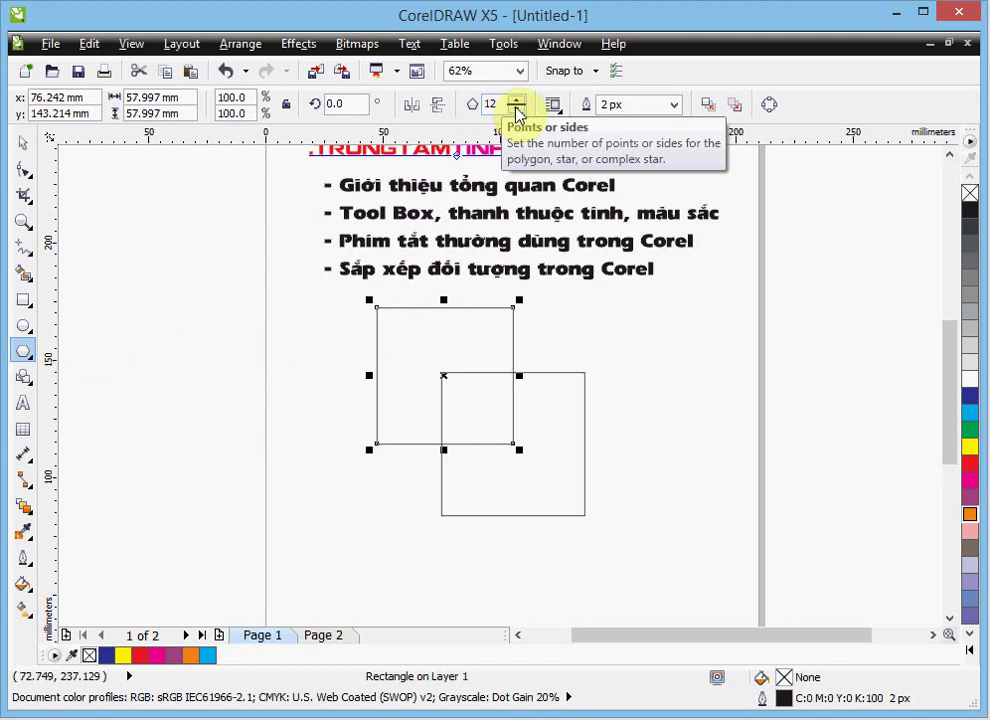
click(517, 109)
click(517, 109)
drag(645, 341, 696, 386)
key(space)
drag(646, 333, 710, 395)
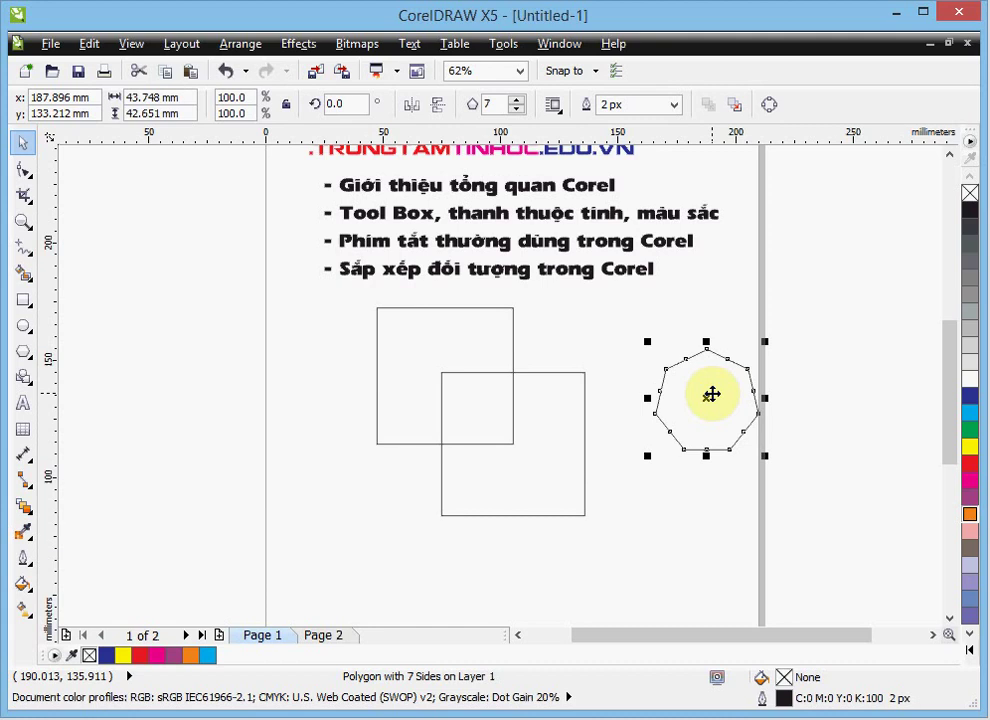
key(Delete)
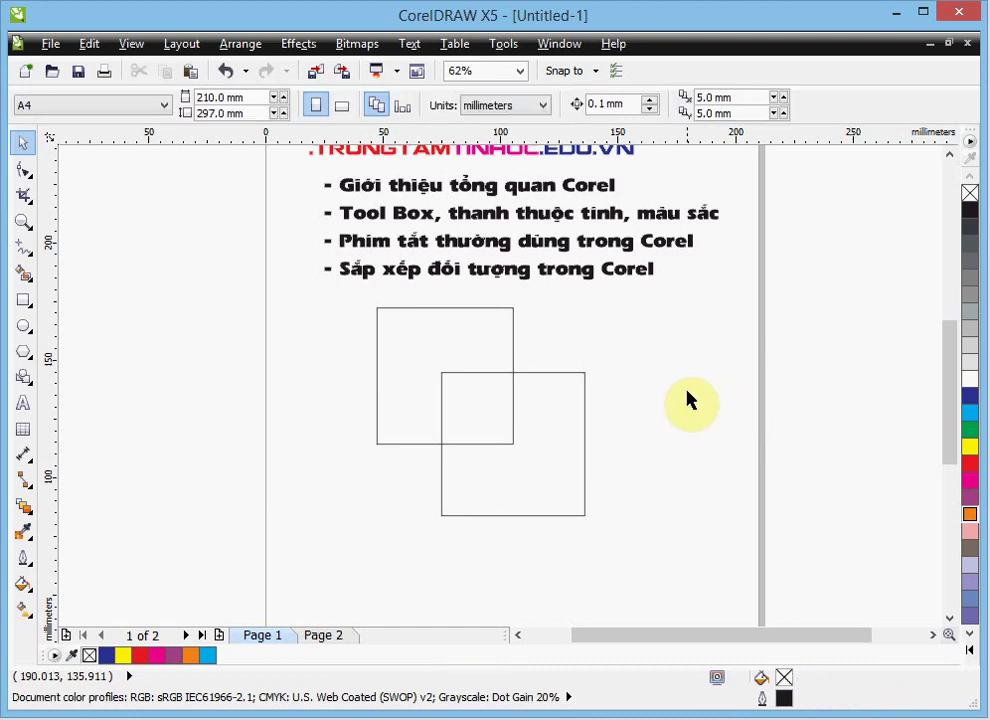
- Move the larger square about 18 mm to the right
click(548, 451)
drag(561, 451, 593, 449)
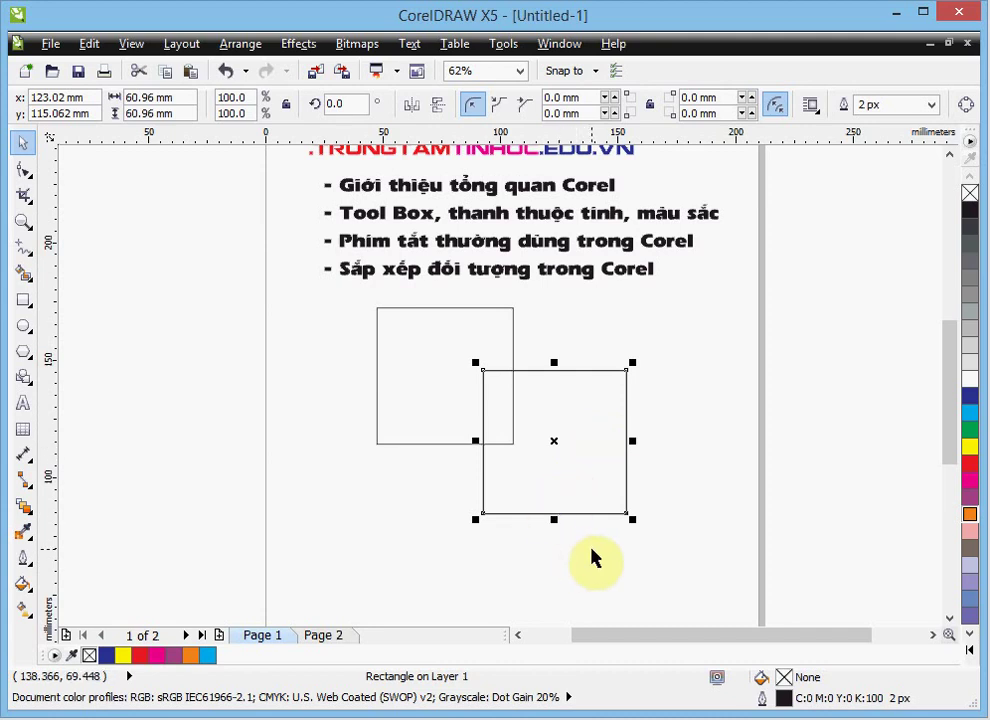
- Place a duplicate of the larger square across the page's right edge and delete the duplicate
drag(588, 446, 669, 435)
drag(669, 435, 714, 384)
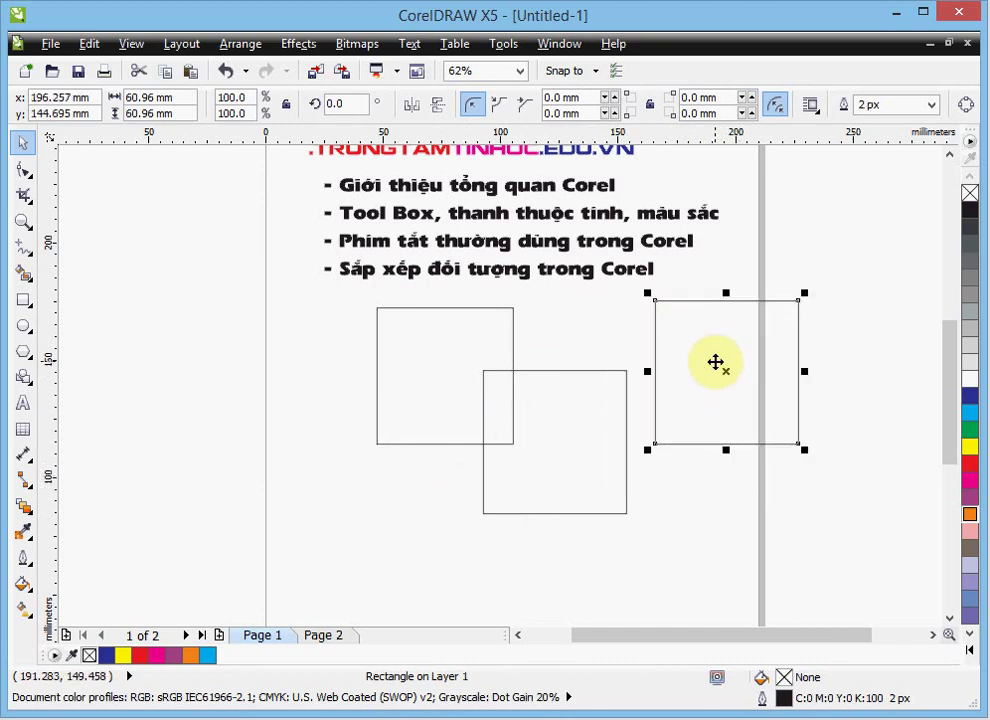
key(Delete)
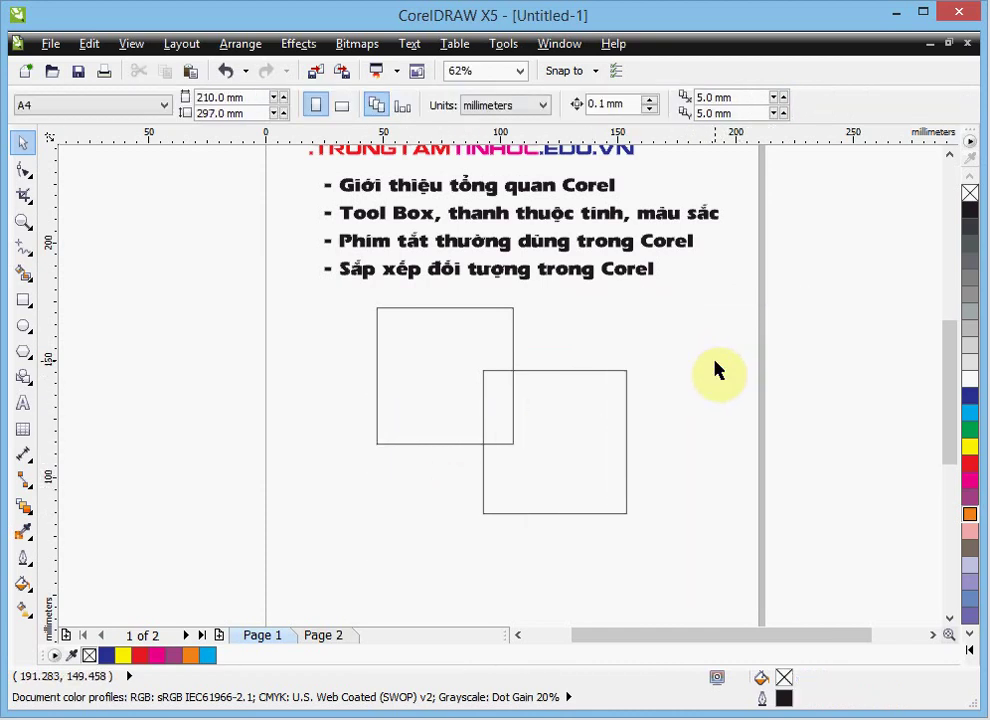
- Select the smaller square and delete it
click(655, 327)
click(497, 342)
click(463, 358)
click(553, 442)
click(441, 378)
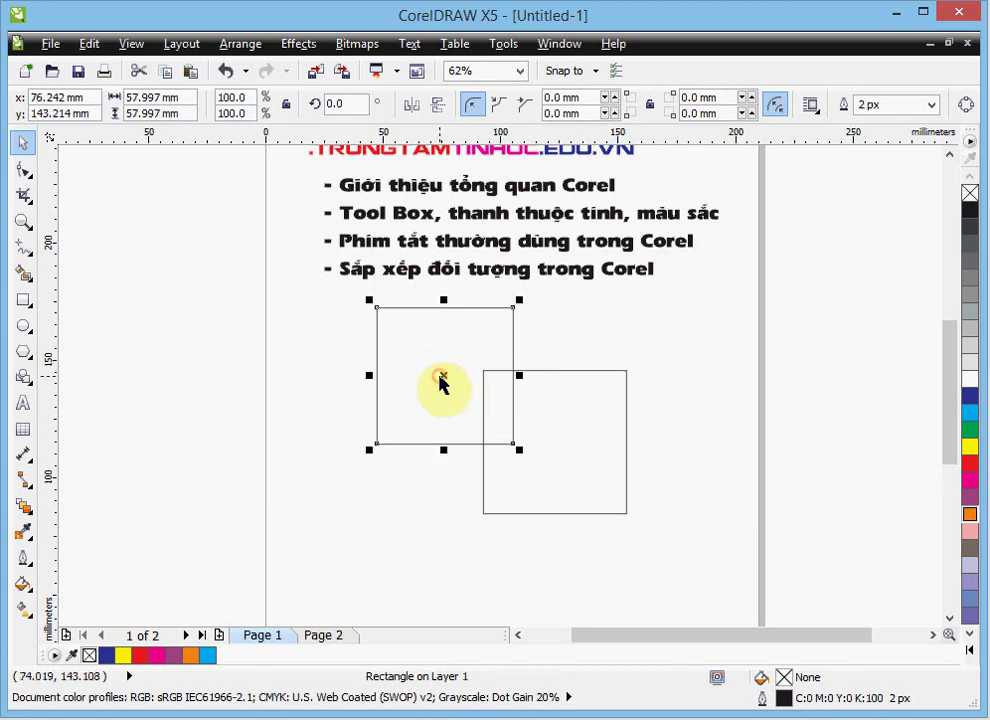
key(Delete)
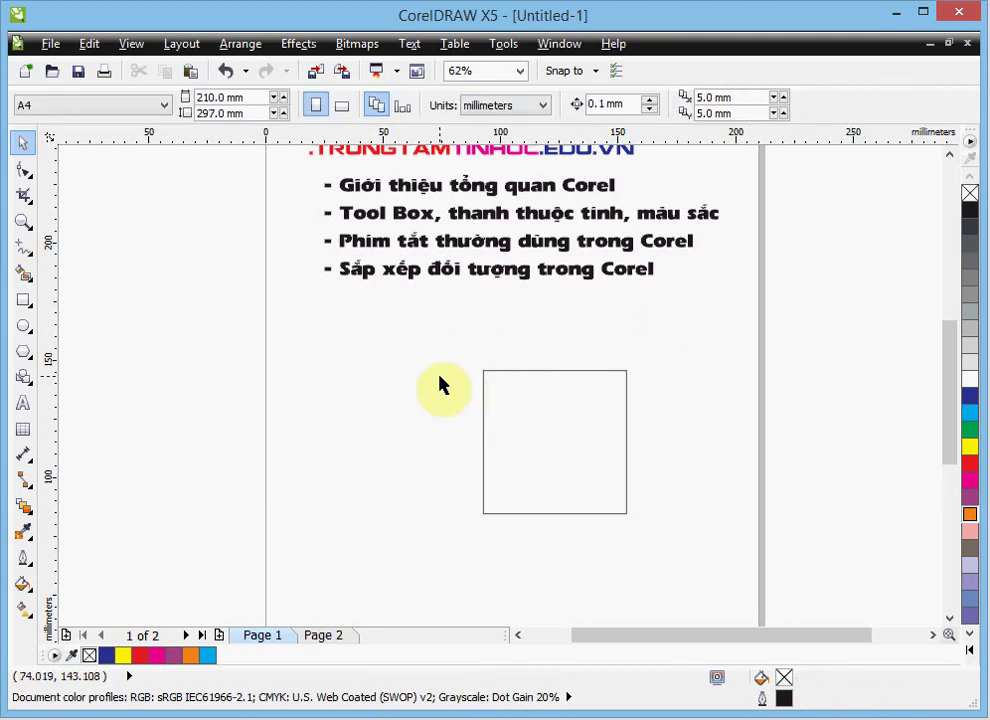
- Move the remaining square about 12 mm left and 15 mm up, below the topic list
drag(592, 431, 577, 387)
scroll(600, 326, up, 4)
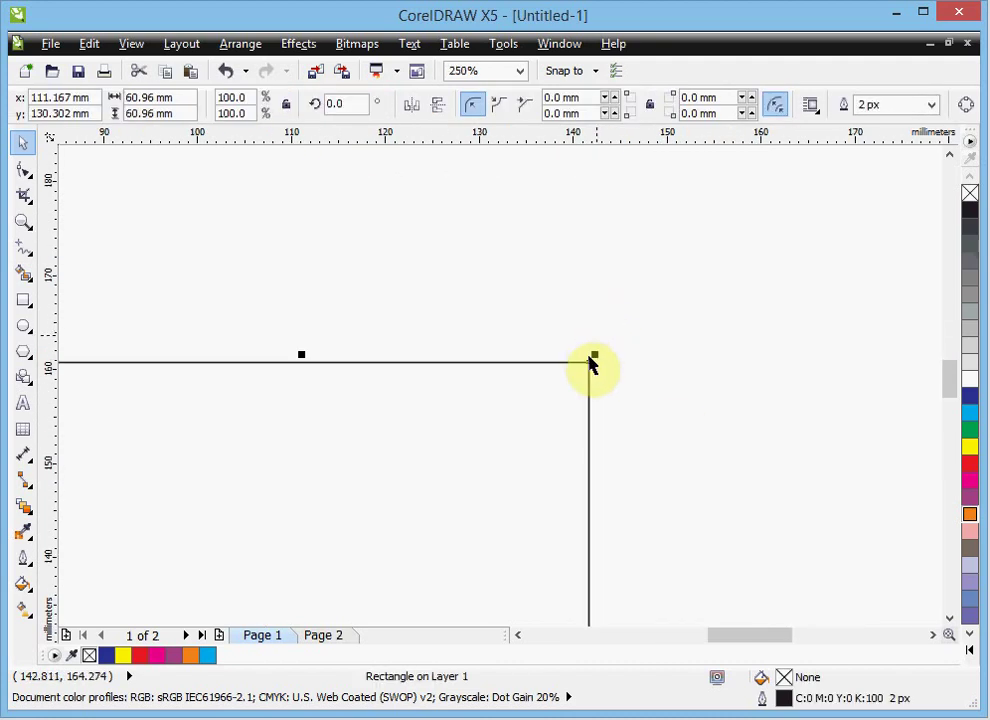
scroll(575, 389, down, 4)
scroll(526, 559, up, 2)
scroll(530, 559, down, 2)
scroll(530, 559, up, 1)
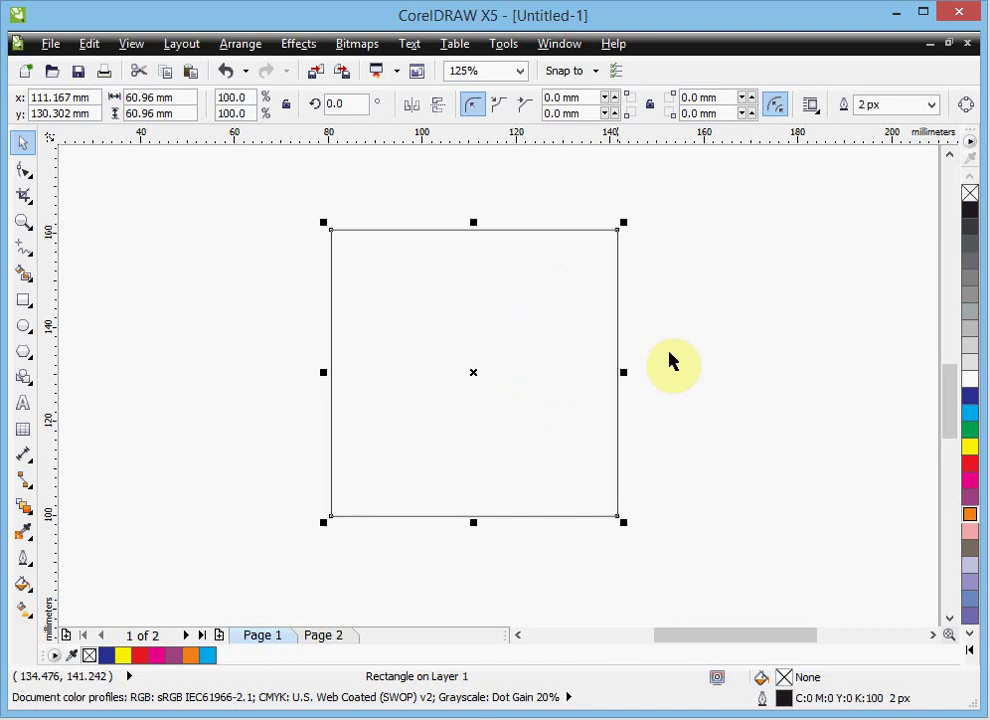
- Try blue, cyan, green and yellow fills on the square and fill it with red
click(968, 395)
click(969, 412)
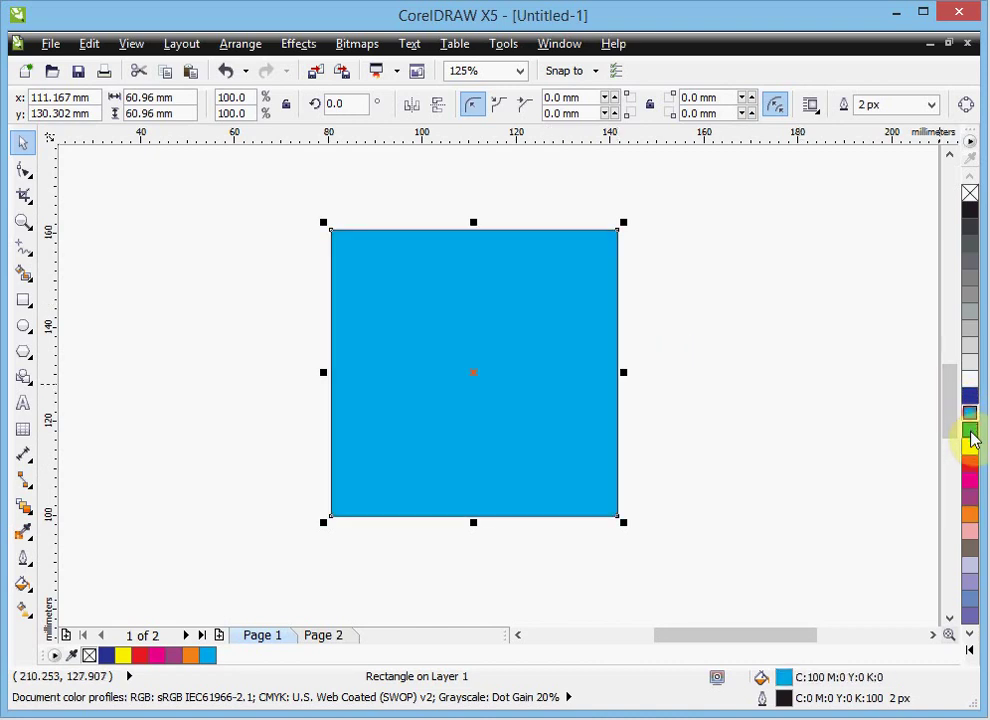
click(969, 429)
click(969, 446)
click(969, 464)
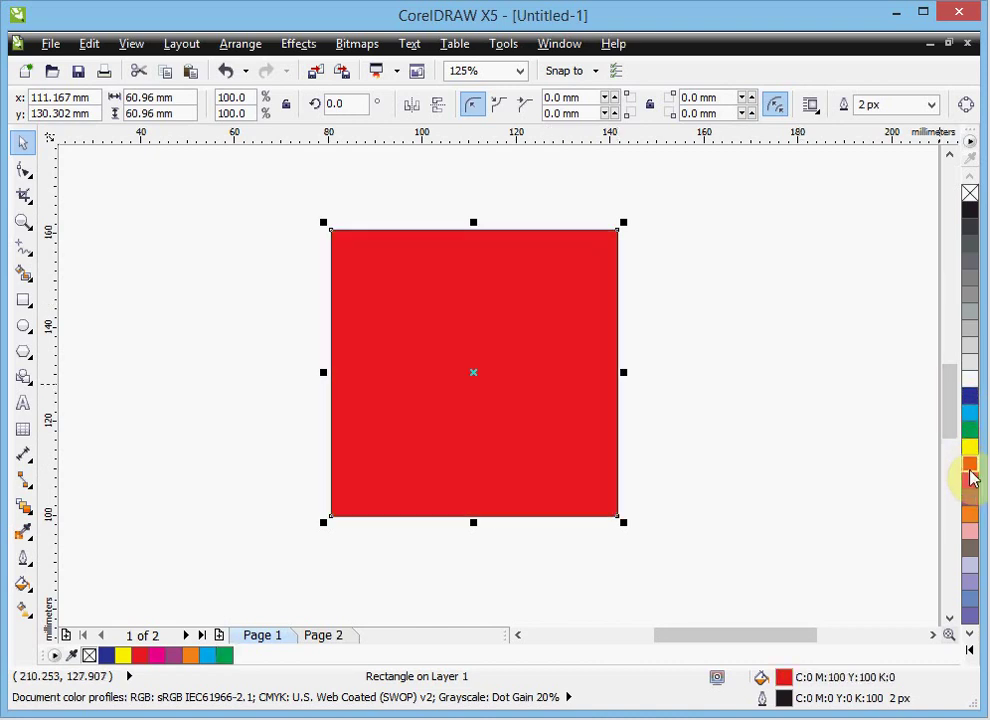
- Try several outline colours on the red square, including yellow, cyan and magenta, and set the outline to light pink (C0 M40 Y20 K0)
right_click(969, 446)
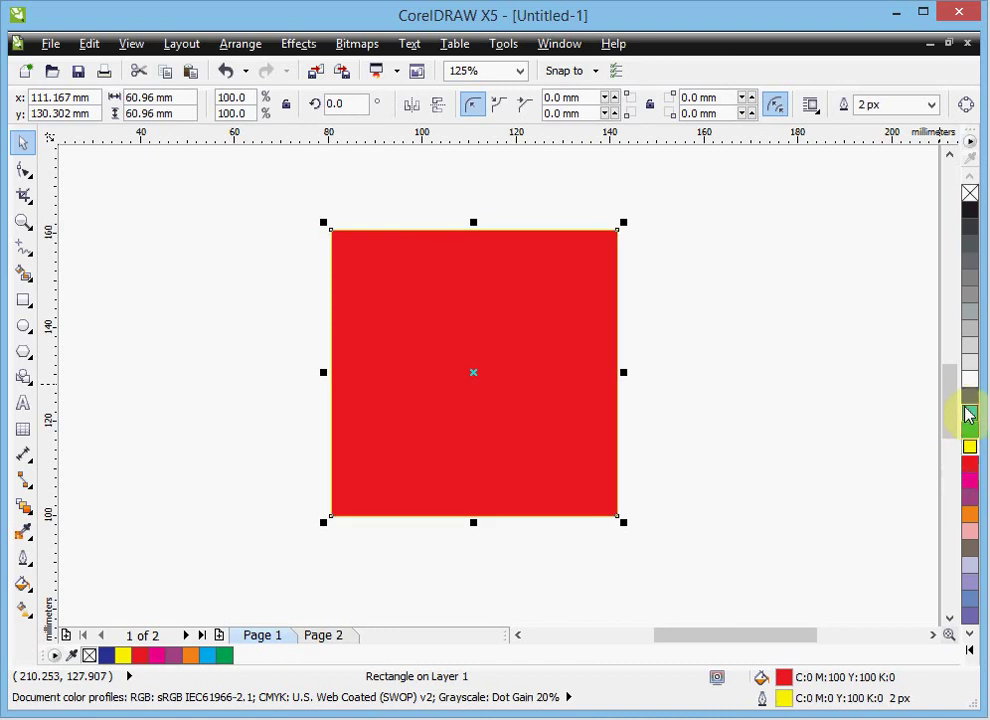
right_click(969, 398)
right_click(969, 412)
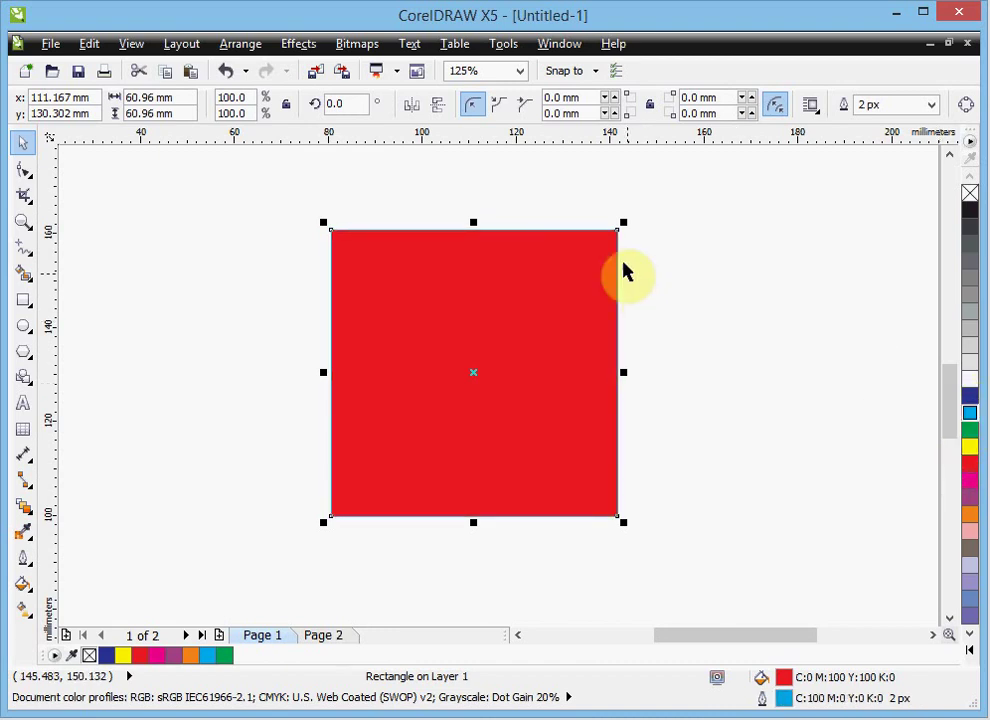
scroll(614, 228, up, 3)
scroll(680, 258, up, 2)
right_click(969, 446)
right_click(969, 429)
right_click(970, 477)
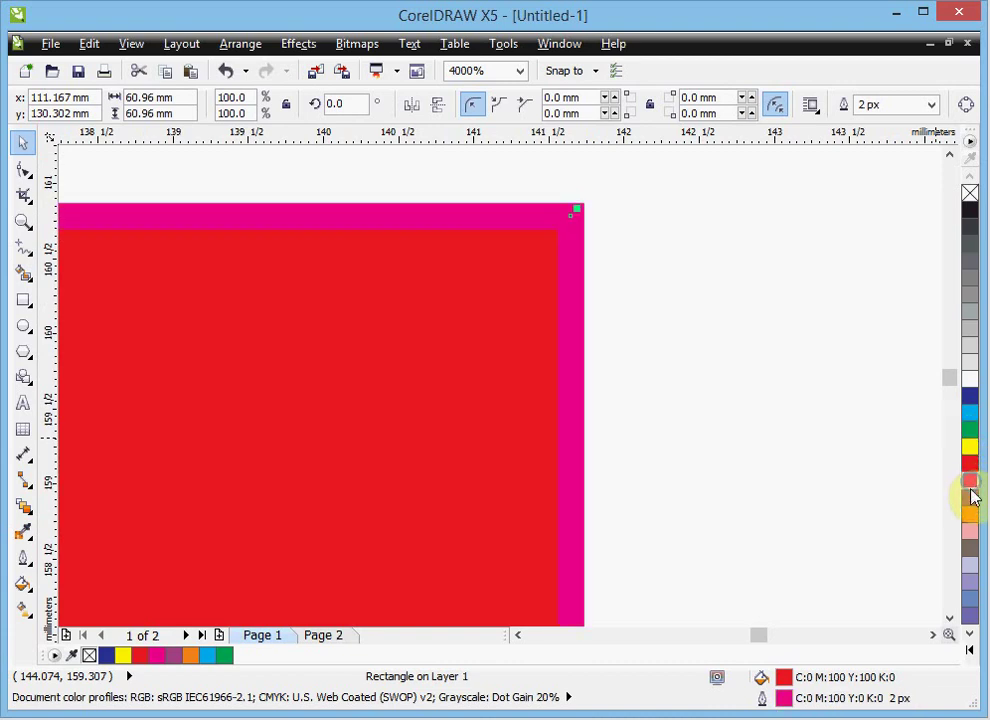
right_click(969, 500)
right_click(969, 529)
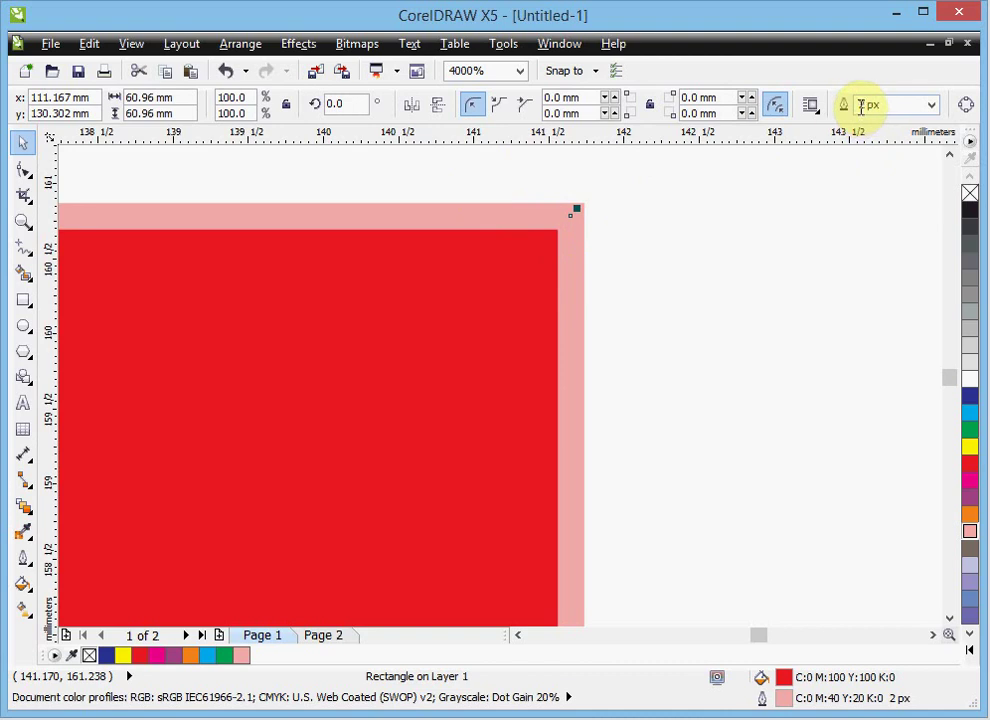
- Set the square's outline width to 16 px and reduce it to 8 px
click(930, 105)
click(866, 240)
scroll(530, 312, down, 2)
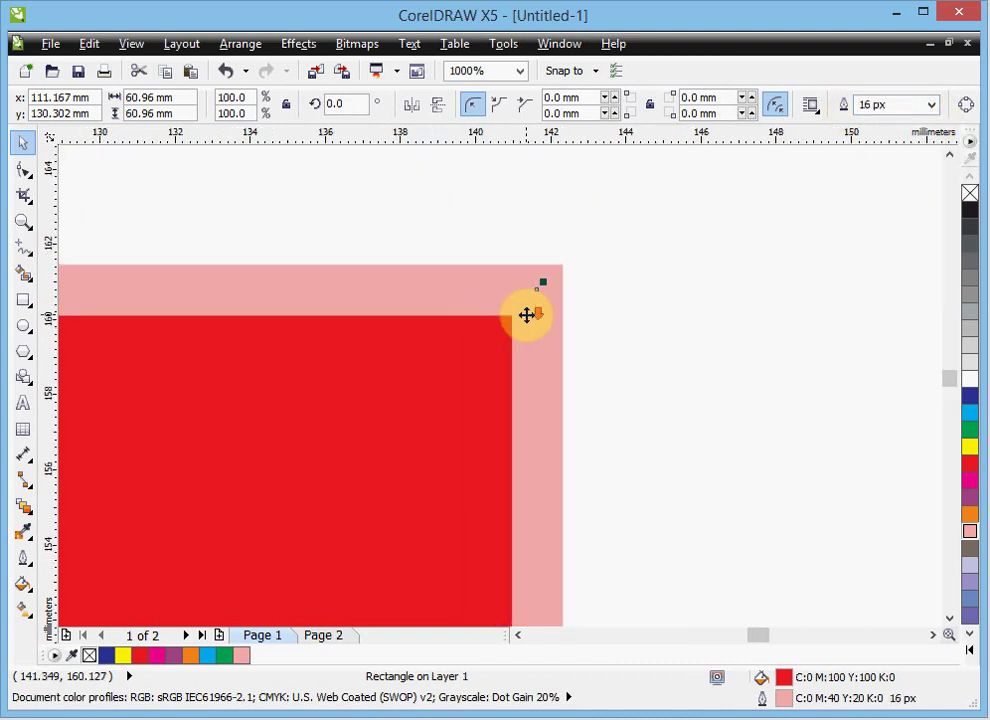
click(29, 566)
click(99, 459)
- Move the red square about 22 mm right and 10 mm up and keep it selected
drag(99, 460, 522, 298)
scroll(267, 451, down, 1)
scroll(535, 294, down, 1)
scroll(535, 293, down, 1)
click(705, 294)
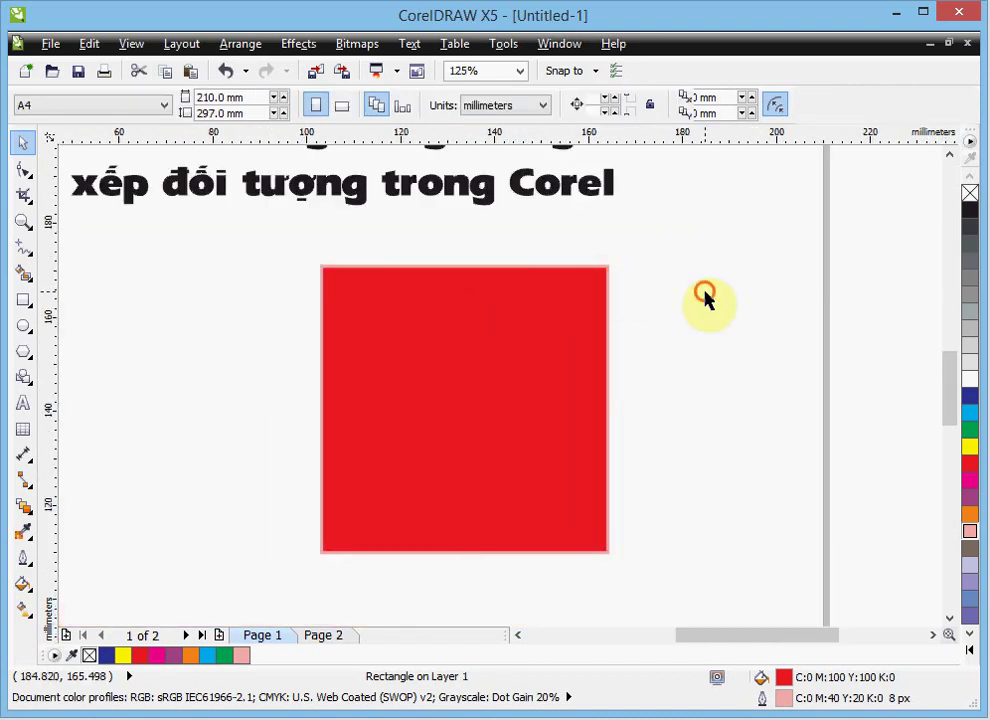
click(563, 308)
scroll(563, 304, down, 1)
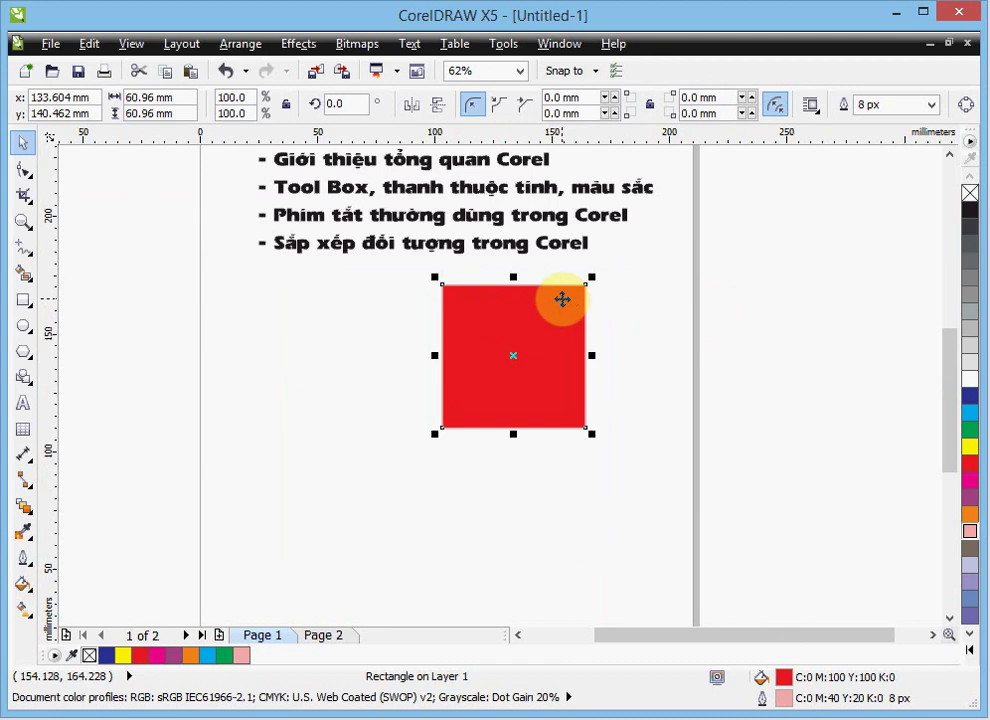
- Move the red square about 35 mm to the left and delete it
click(949, 153)
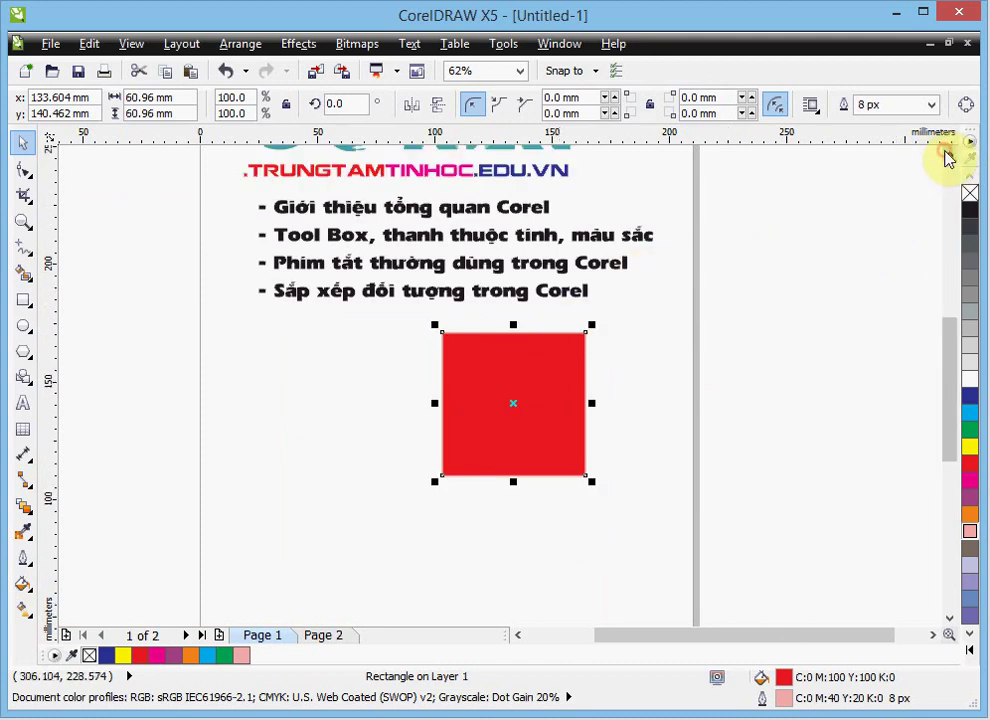
drag(549, 457, 466, 460)
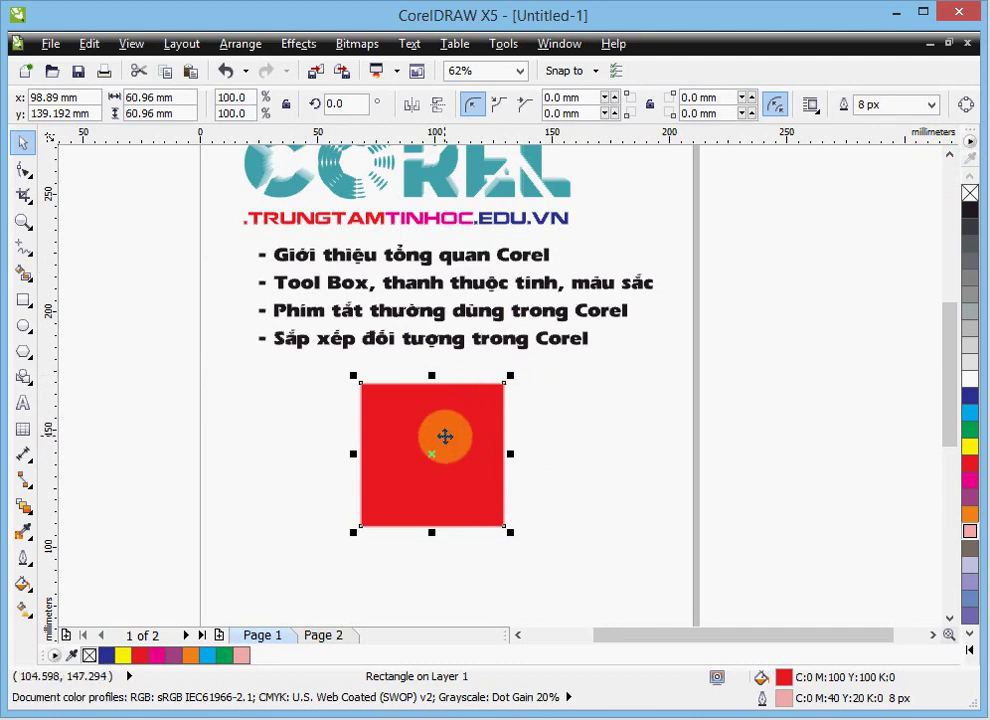
key(Delete)
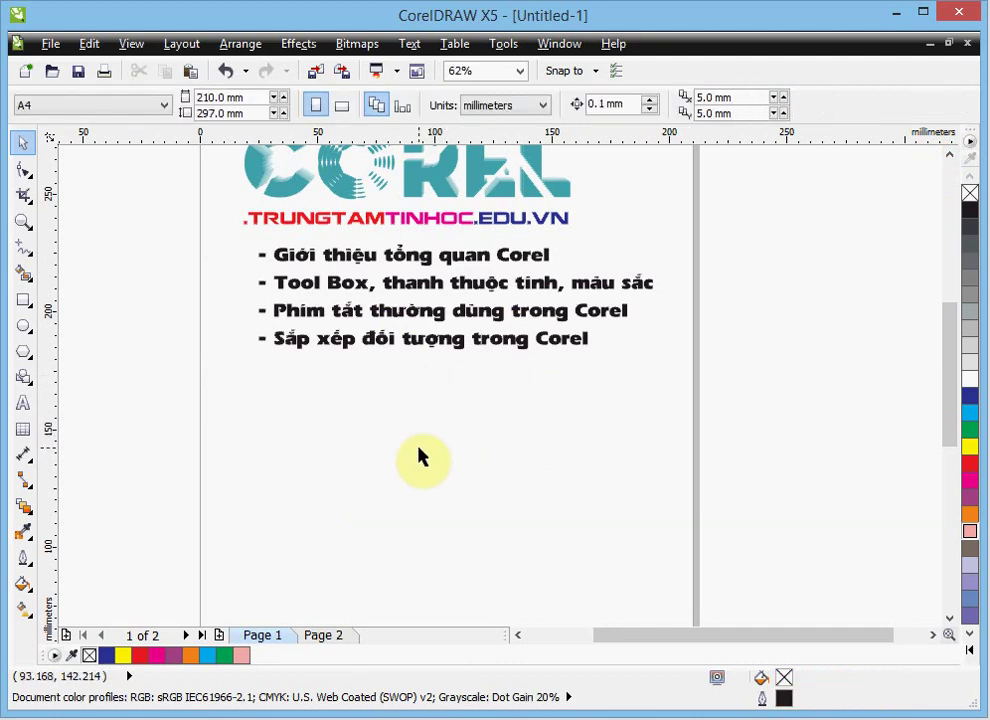
- Draw a circle about 89 mm wide below the topic list and create a concentric copy scaled to 78.2%, about 70 mm wide
click(23, 325)
drag(372, 390, 583, 553)
drag(589, 382, 566, 404)
right_click(566, 404)
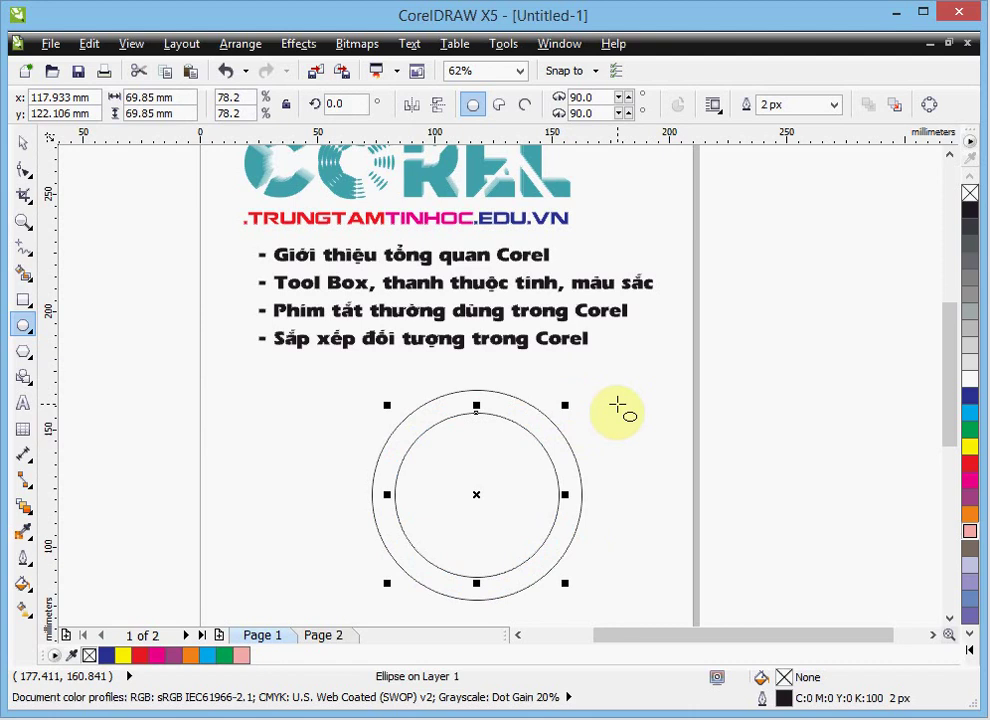
- Repeat the inward duplication three times to add smaller concentric circles, and deselect
key(ctrl+r)
key(ctrl+r)
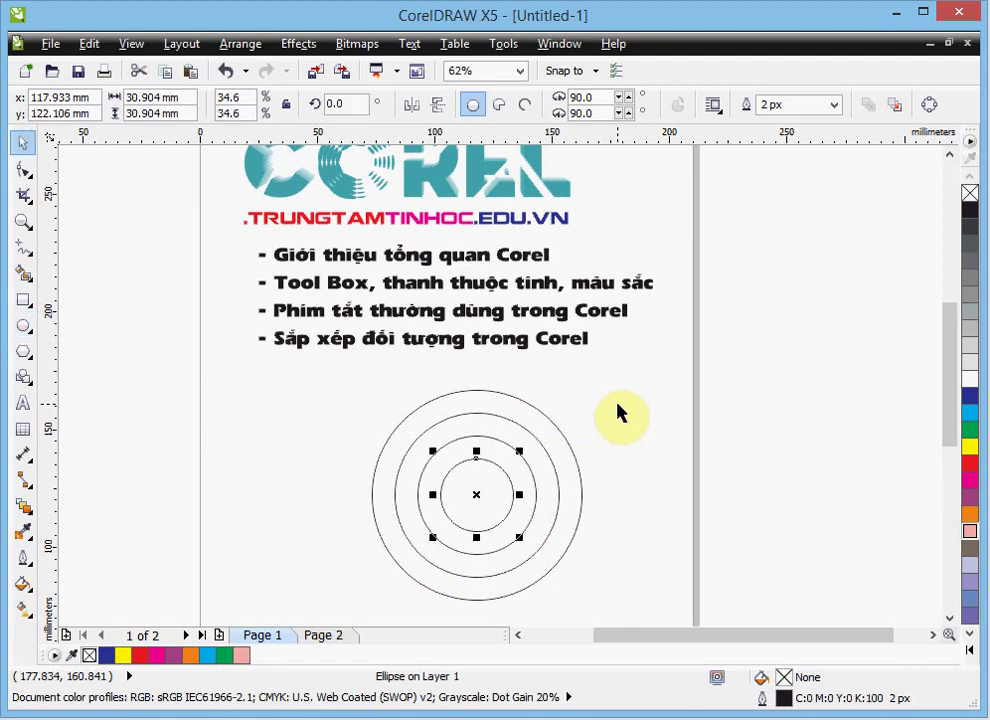
key(ctrl+r)
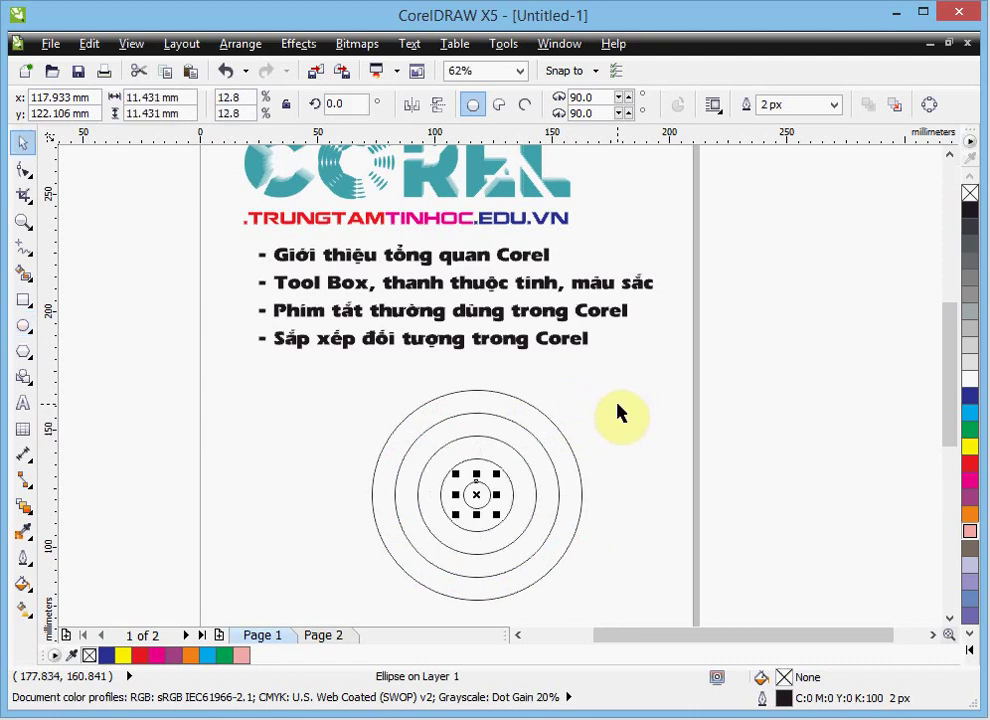
click(652, 545)
- Select all five circles and align them to each other by both their horizontal and vertical centers
click(948, 617)
click(948, 617)
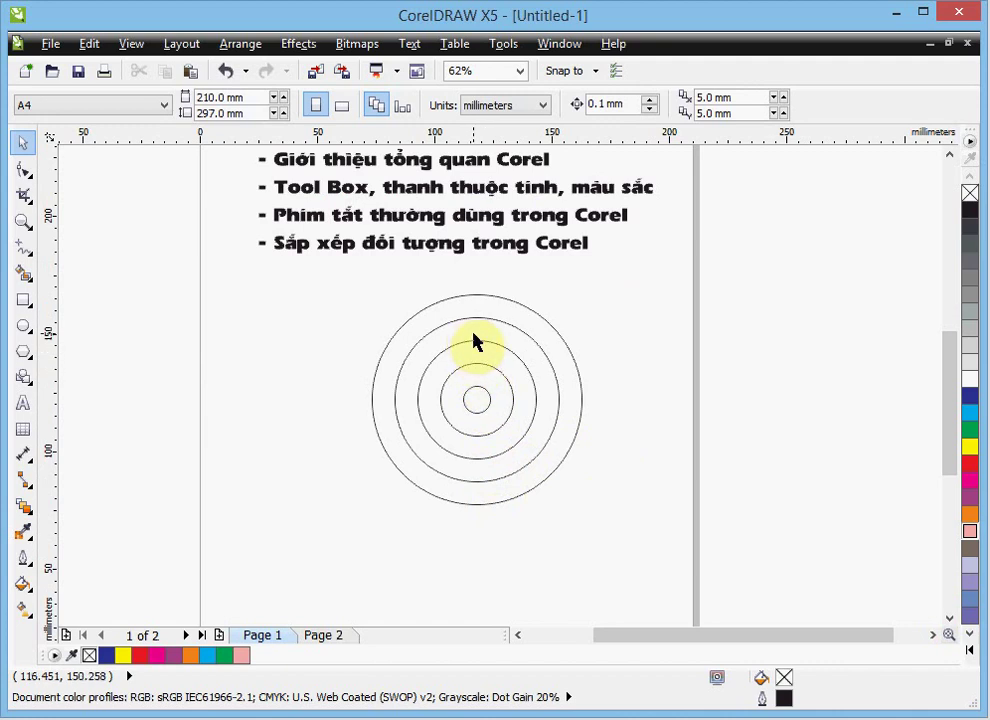
drag(333, 272, 656, 551)
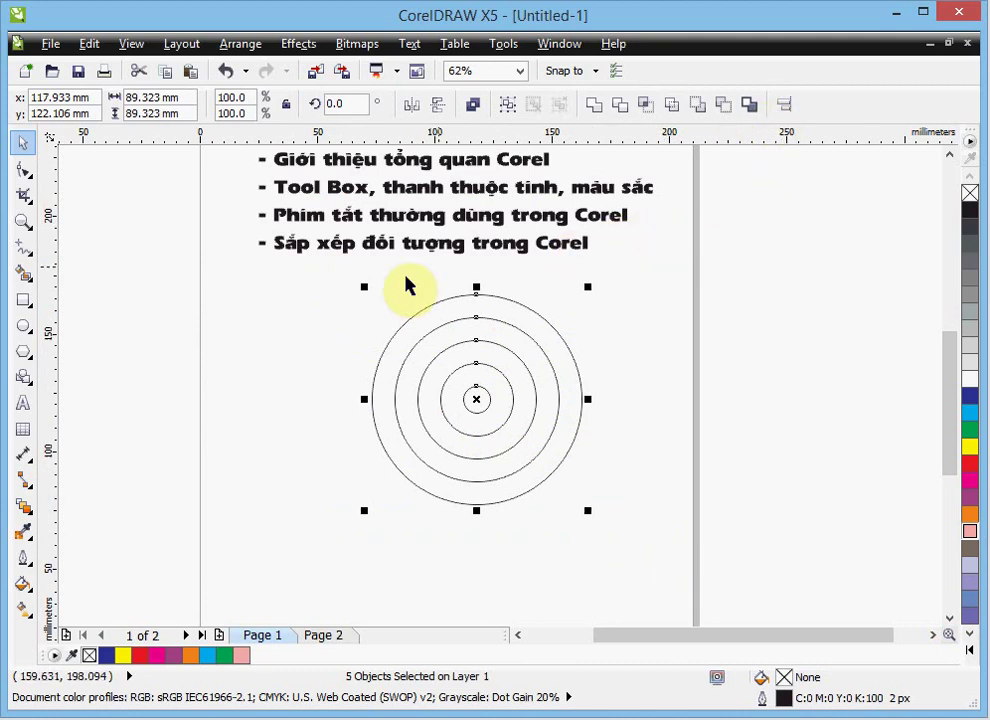
click(787, 108)
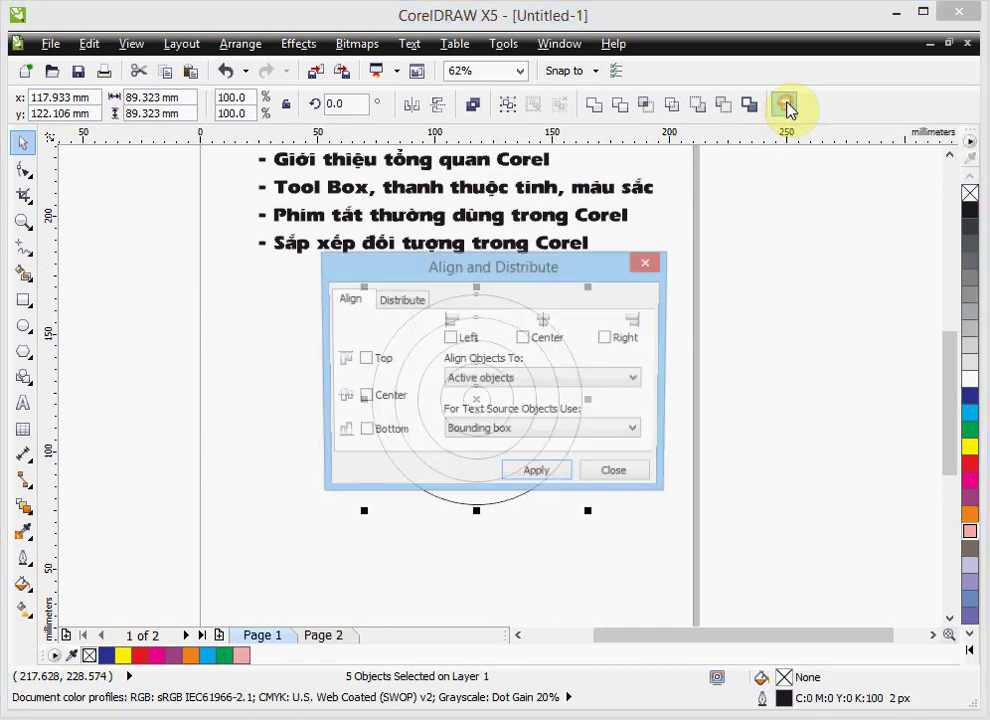
drag(548, 272, 747, 113)
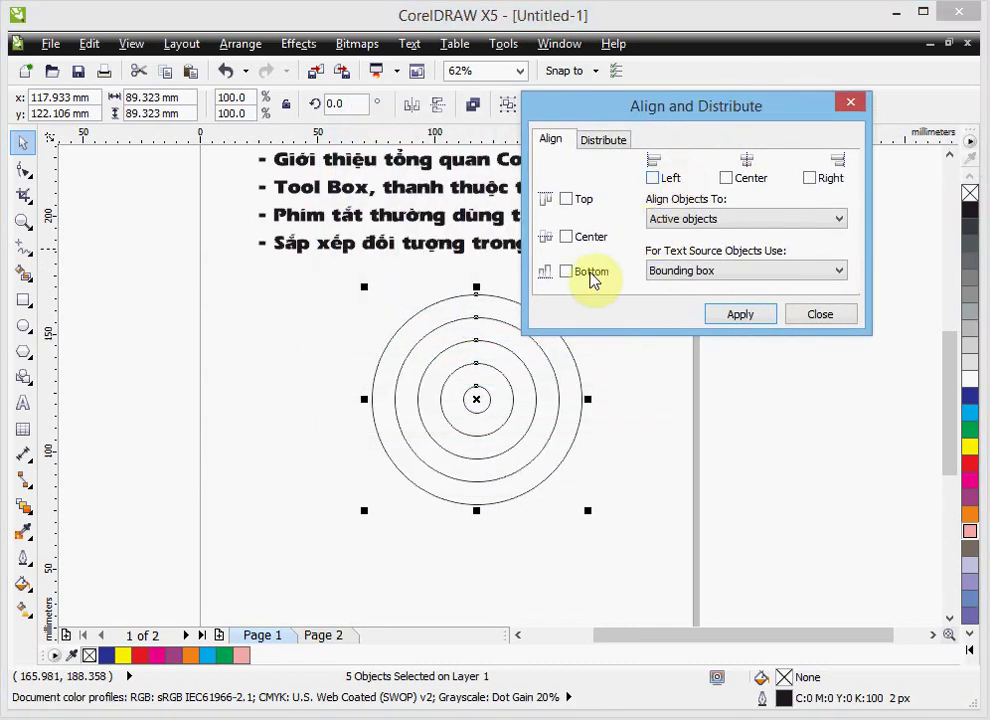
click(566, 237)
click(726, 178)
click(748, 314)
- Align the five circles at their top edges and realign them at their bottom edges, keeping them centered horizontally
click(566, 199)
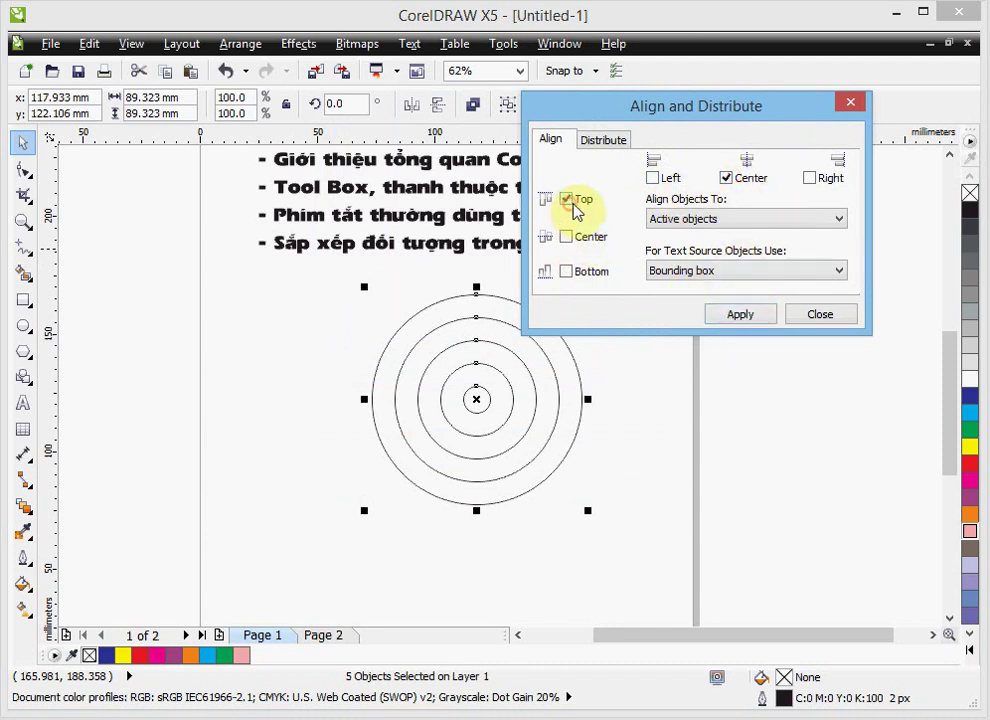
click(738, 313)
click(568, 271)
click(745, 315)
- Align the five circles by both centers, and align them by their right edges while keeping them vertically centered
click(580, 238)
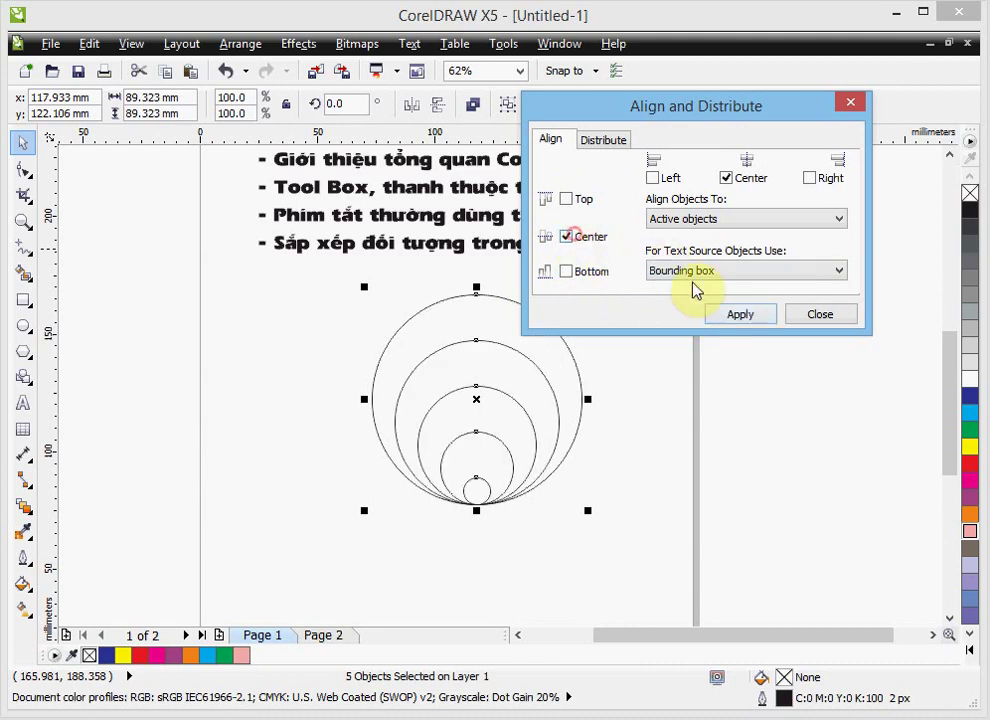
click(738, 313)
click(810, 177)
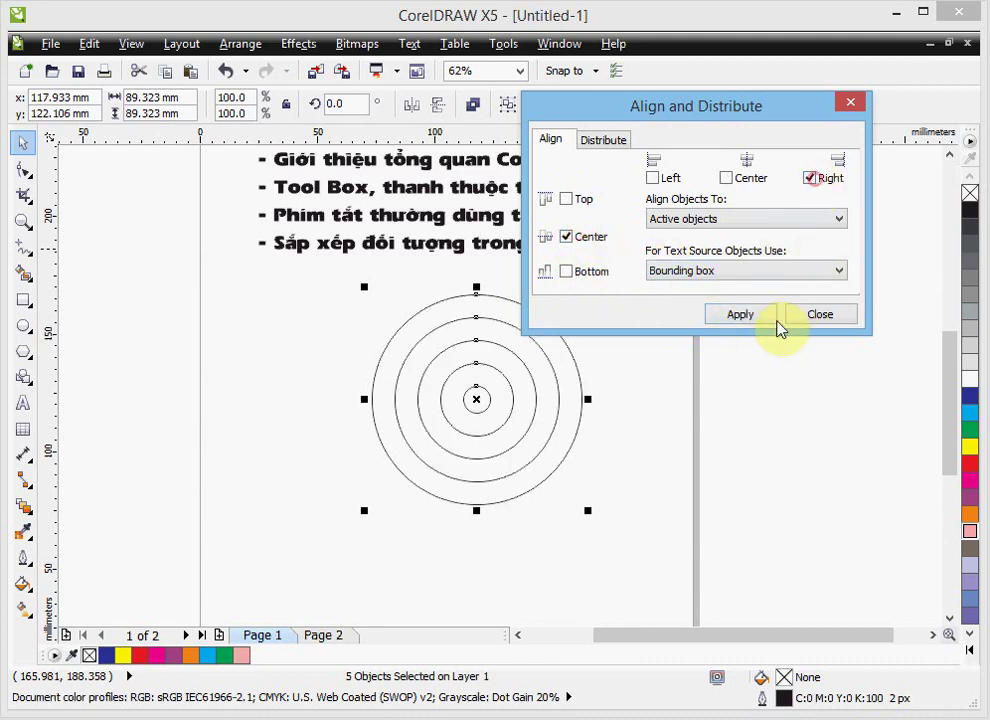
click(762, 314)
- Align the circles by their bottom and right edges, and recenter them on each other both horizontally and vertically
click(567, 271)
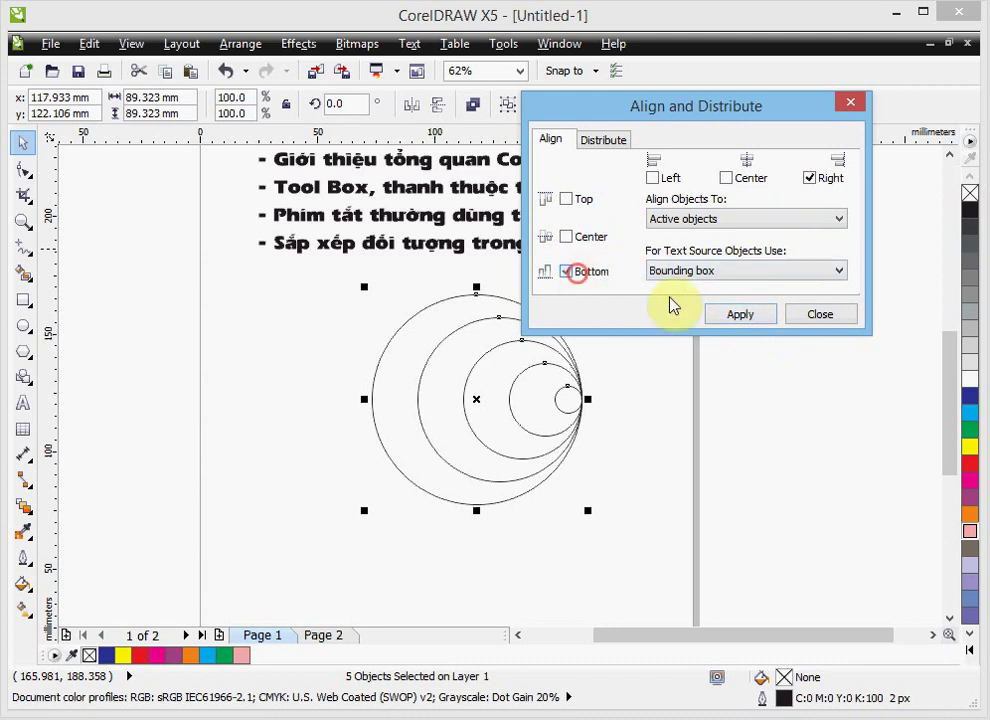
click(740, 315)
click(726, 177)
click(566, 237)
click(751, 316)
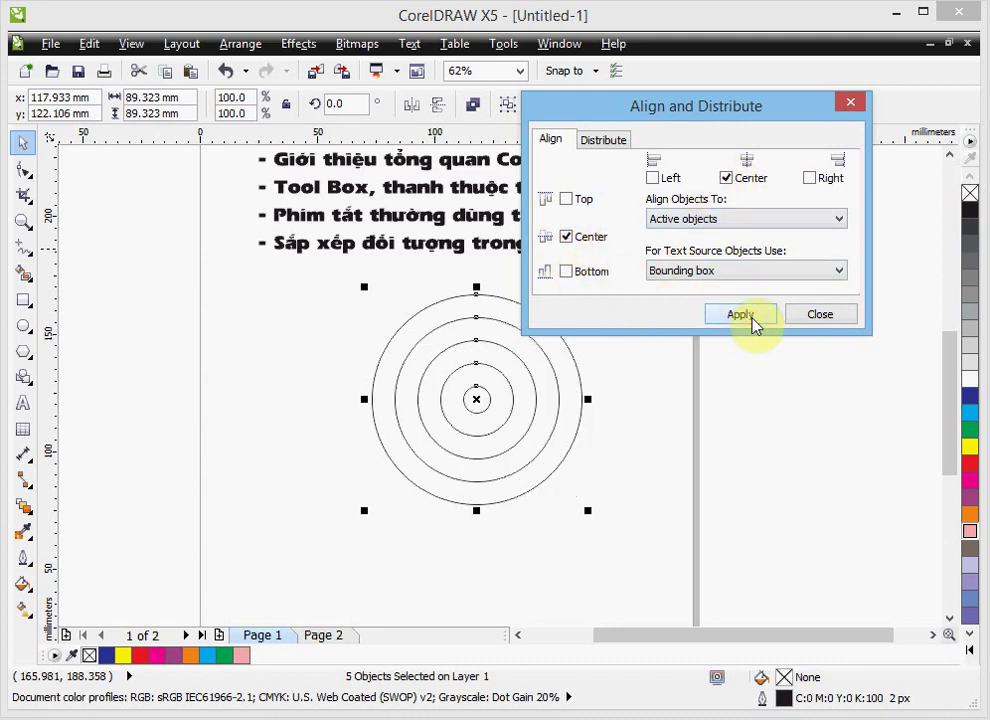
click(818, 314)
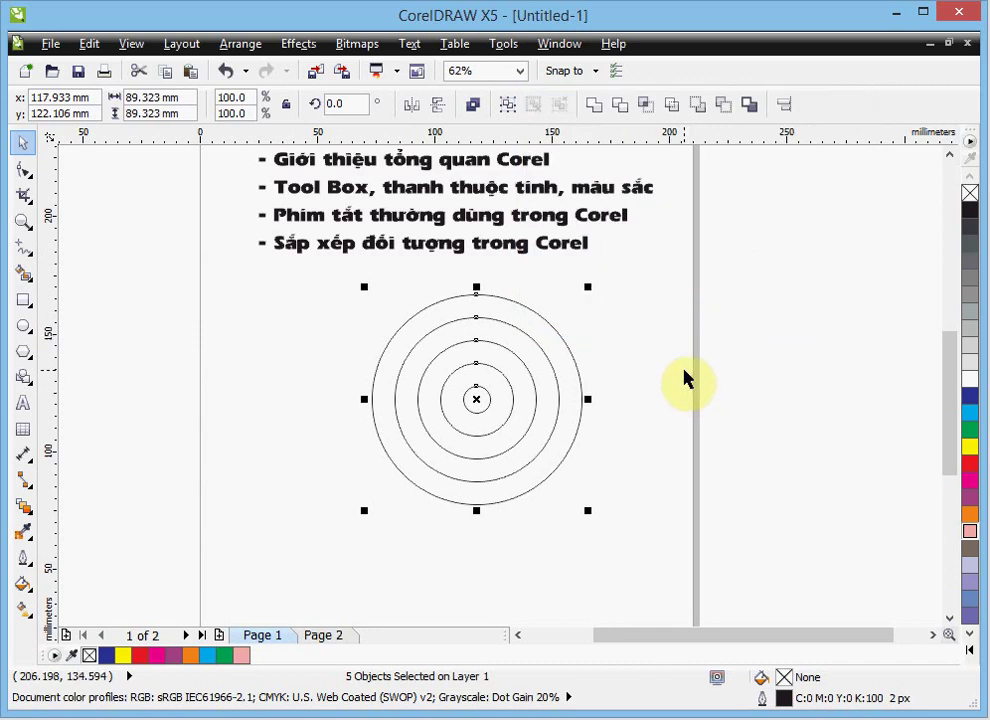
- Align the five circles by their bottom, top, left and right edges in turn without the alignment dialog
key(b)
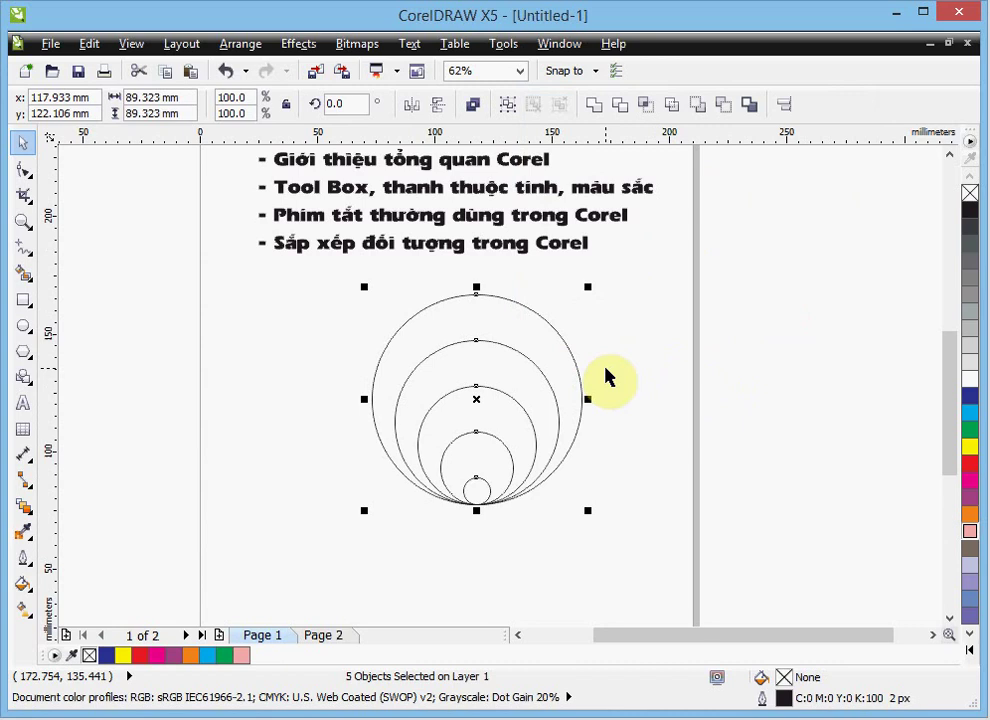
key(t)
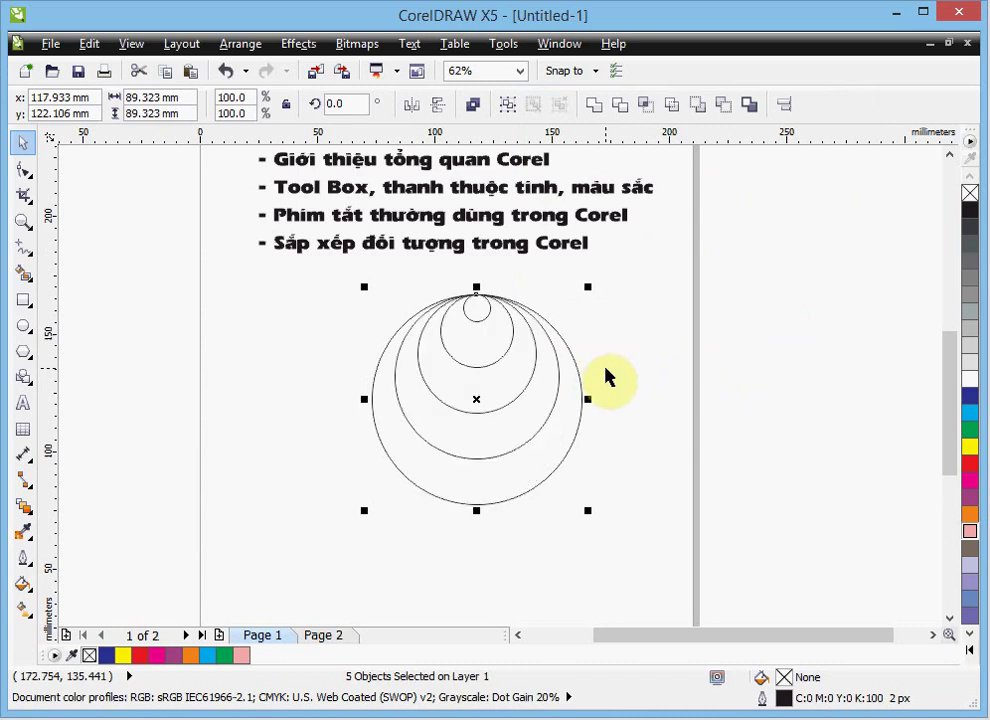
key(l)
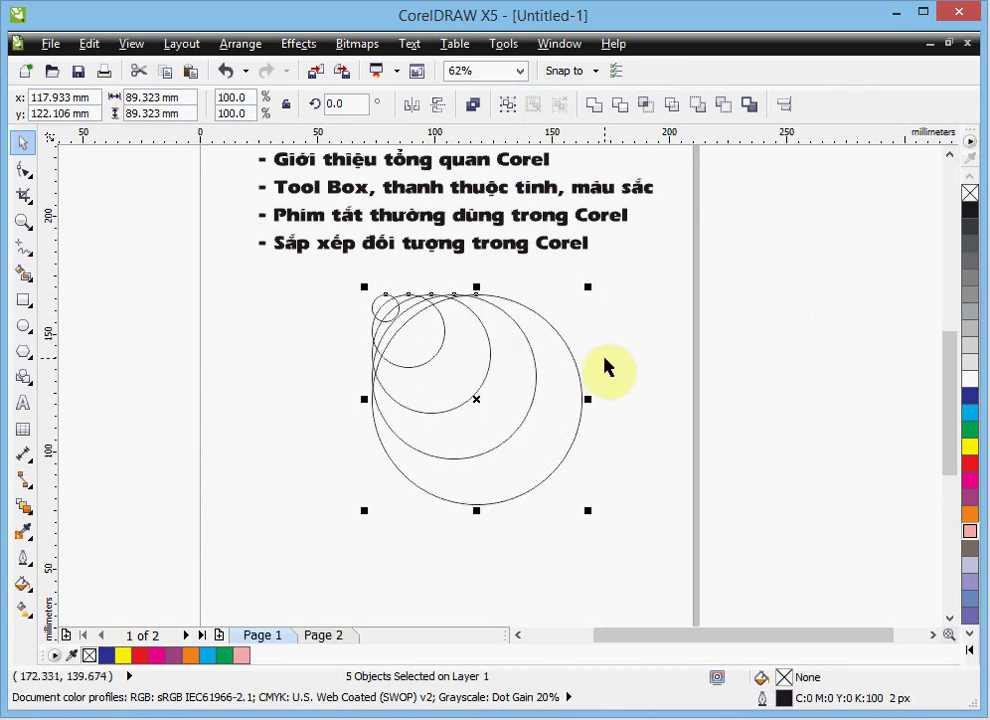
key(r)
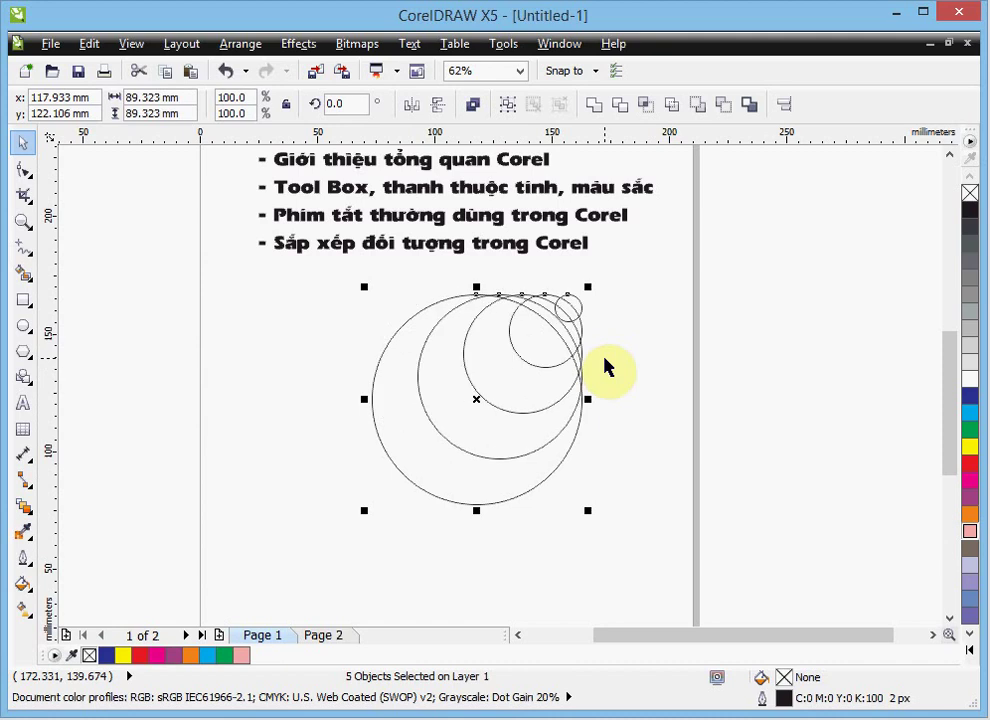
- Center the circles on each other on both axes, and align them by their left edges and again by their right edges
key(c)
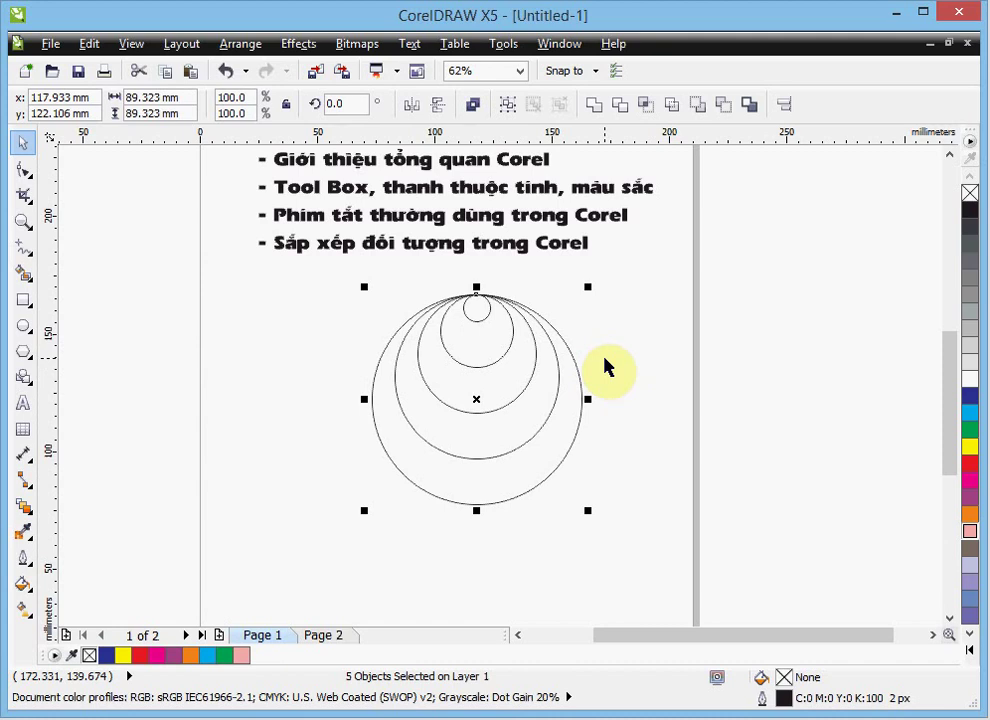
key(e)
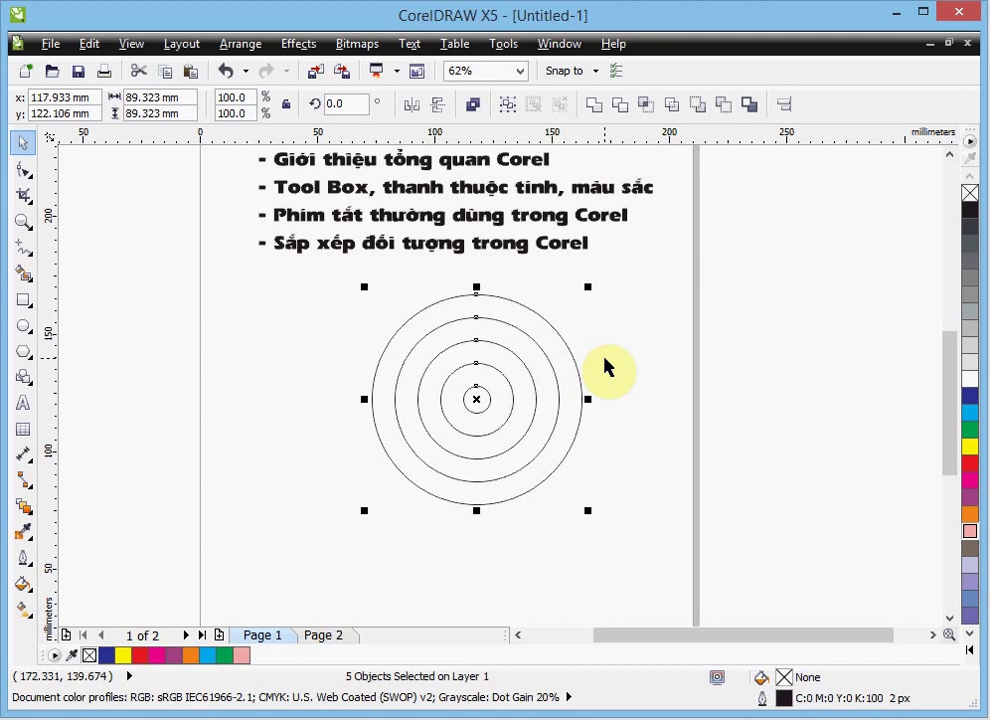
key(l)
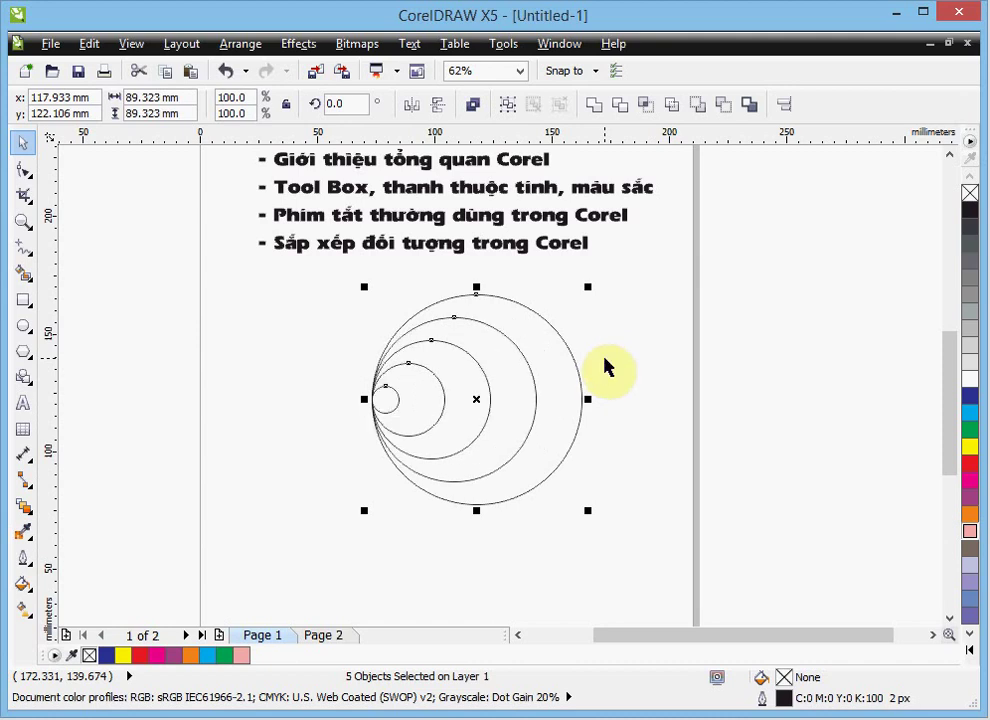
key(r)
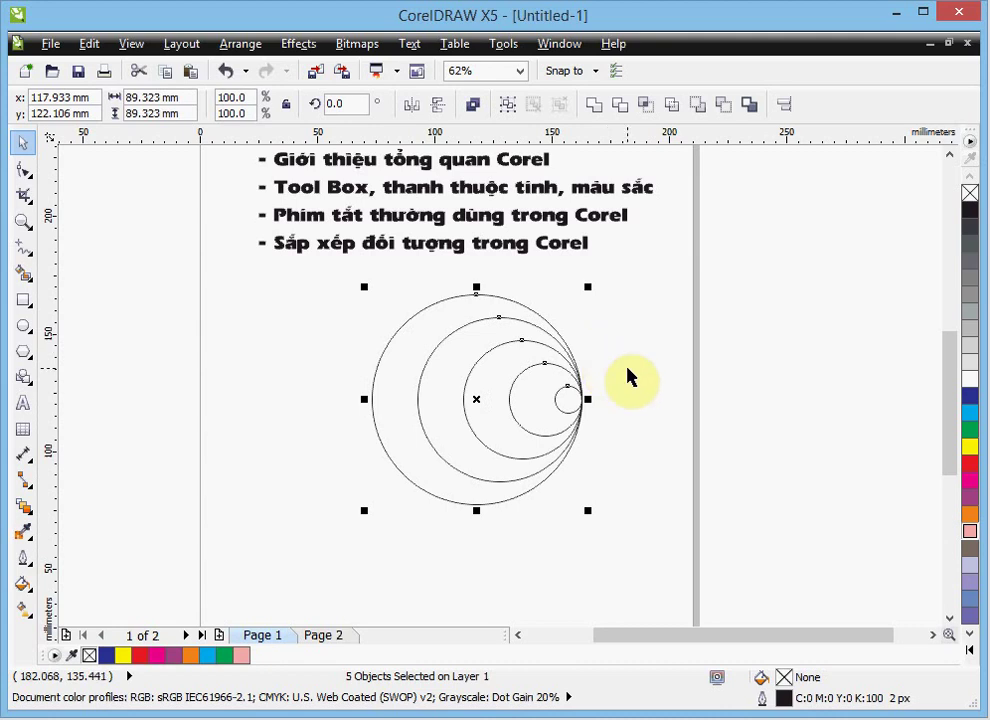
- Select all five circles and delete them
click(627, 368)
drag(340, 271, 631, 550)
key(Delete)
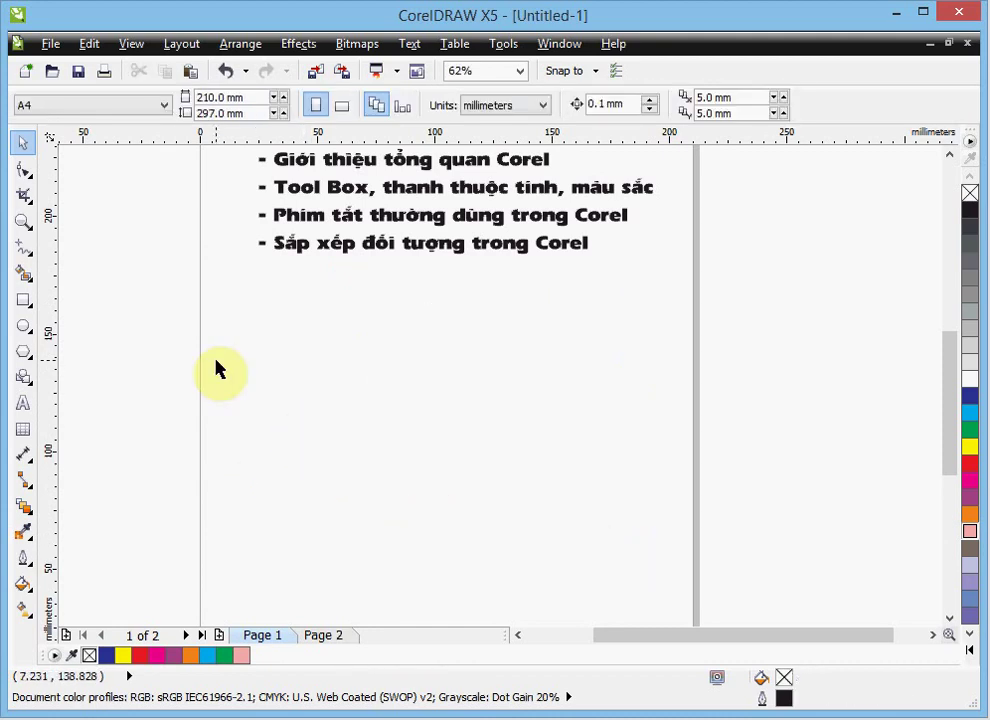
- Draw three overlapping rectangles below the topic list, about 86 × 61 mm, 76 × 68 mm and 69 × 62 mm from left to right
click(23, 300)
drag(259, 311, 462, 456)
drag(428, 356, 607, 516)
drag(567, 297, 730, 444)
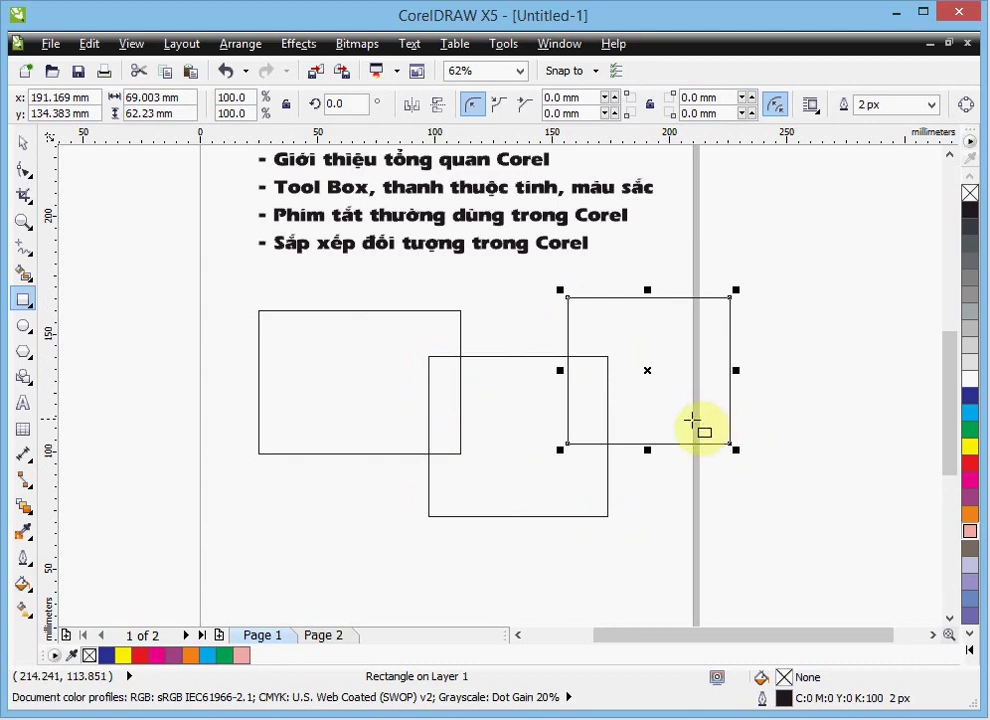
- Fill the left rectangle with blue, the middle one with green and the right one with red, and deselect
key(space)
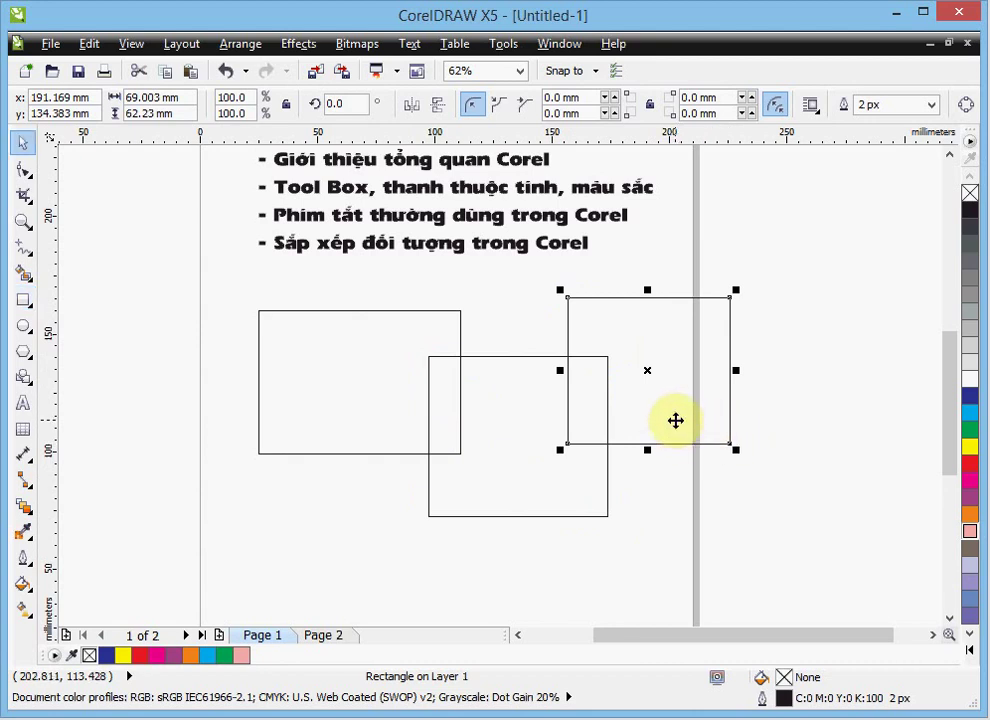
click(358, 345)
click(971, 397)
click(509, 443)
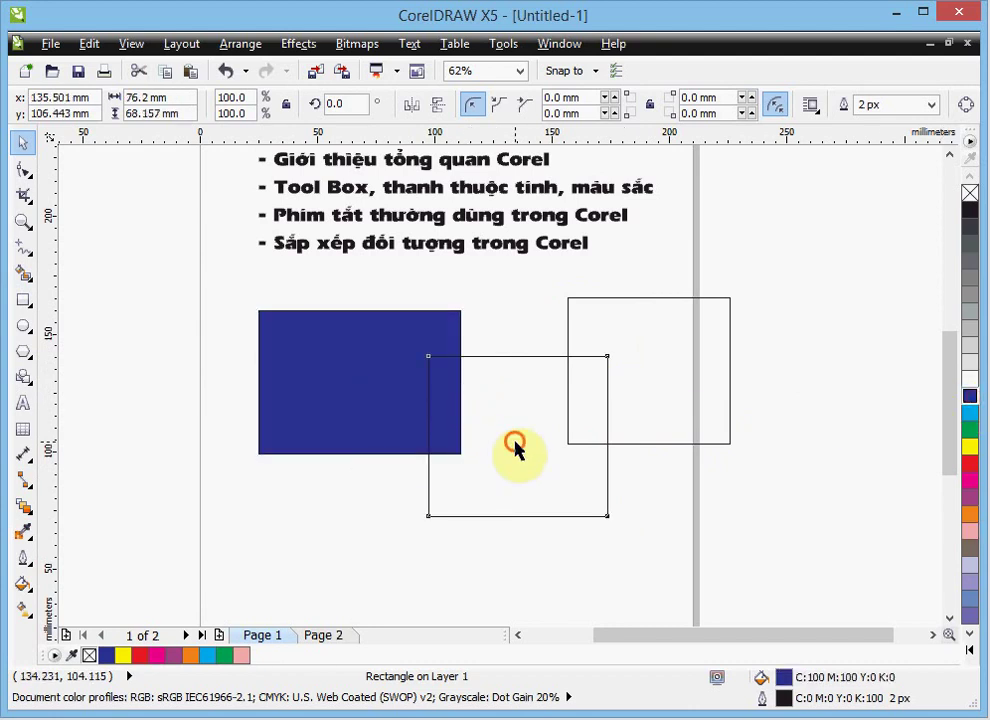
click(971, 431)
click(655, 402)
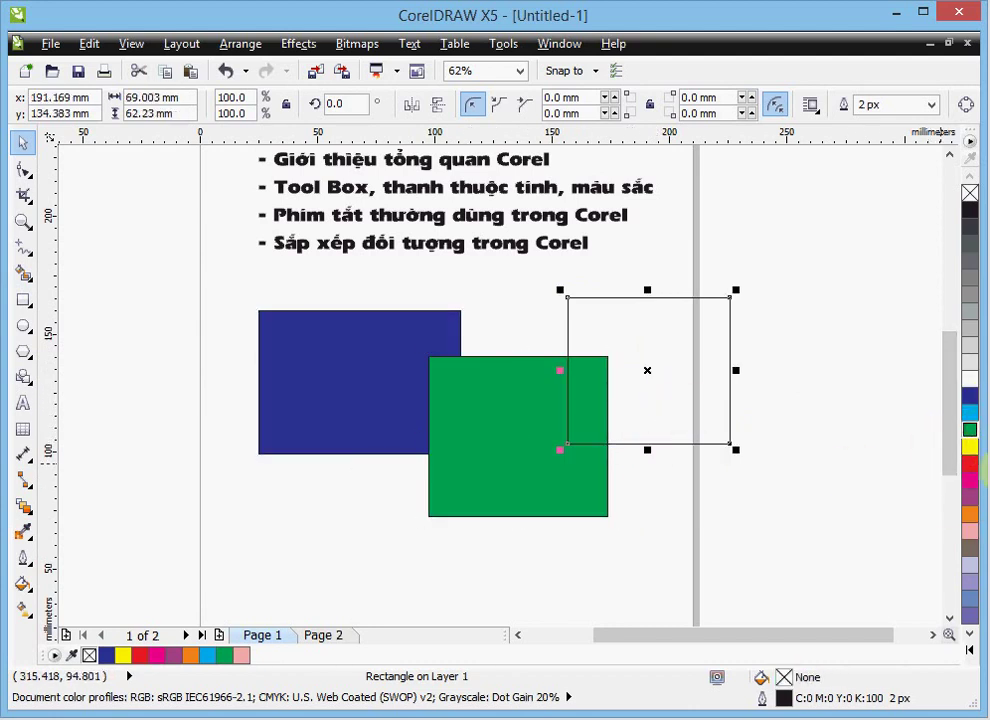
click(970, 463)
click(815, 470)
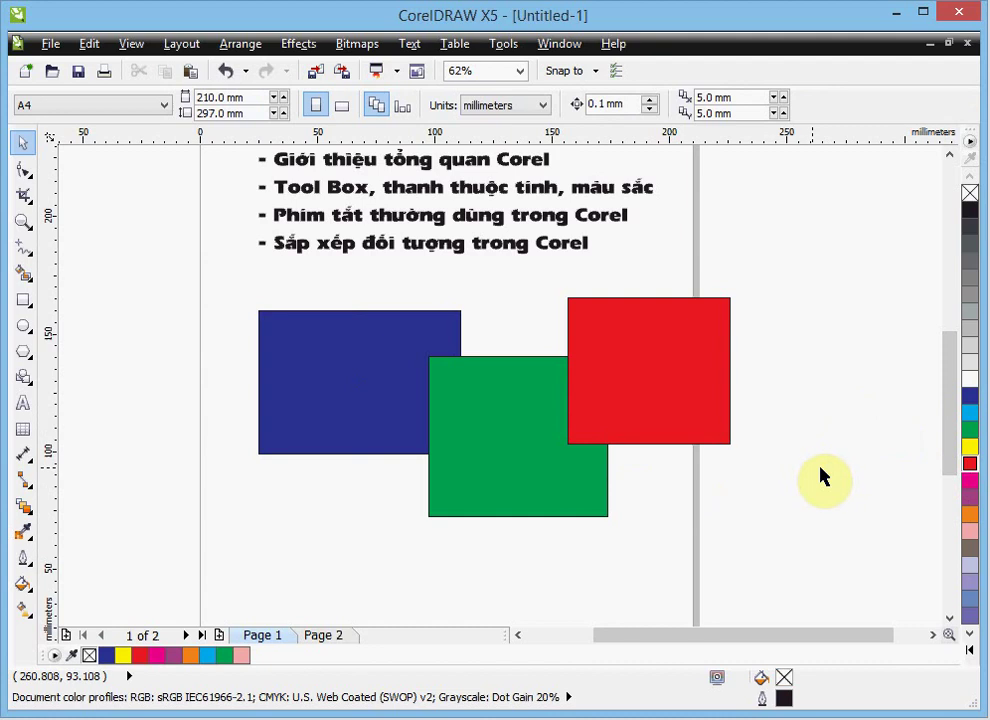
- Move the blue and red rectangles inward so that all three rectangles overlap each other, and deselect
drag(369, 383, 489, 359)
drag(667, 372, 612, 389)
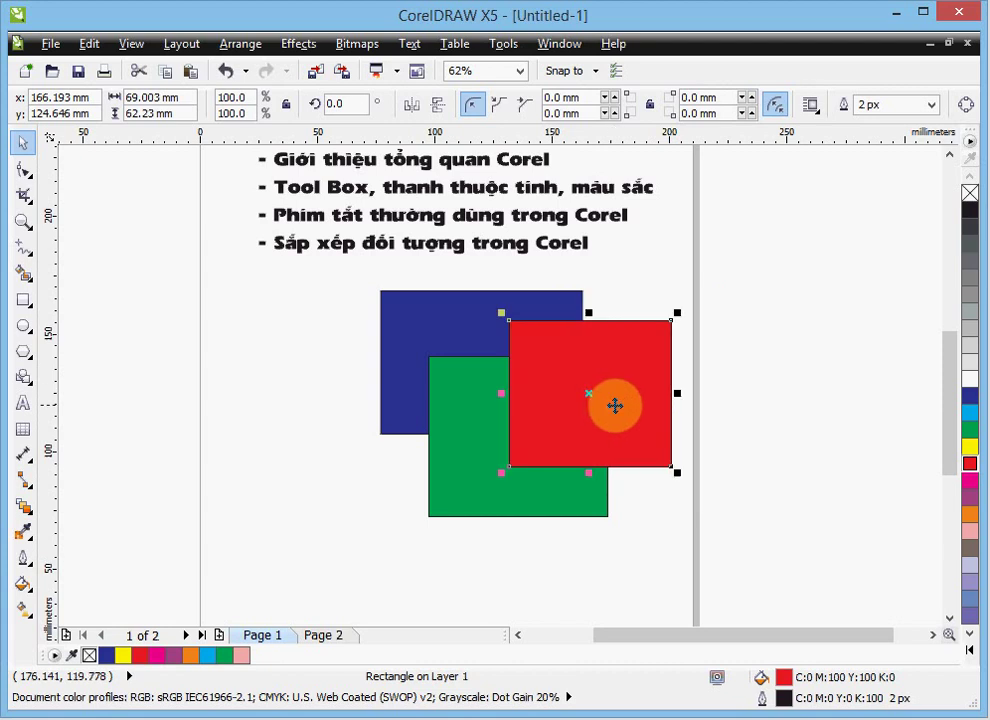
click(644, 290)
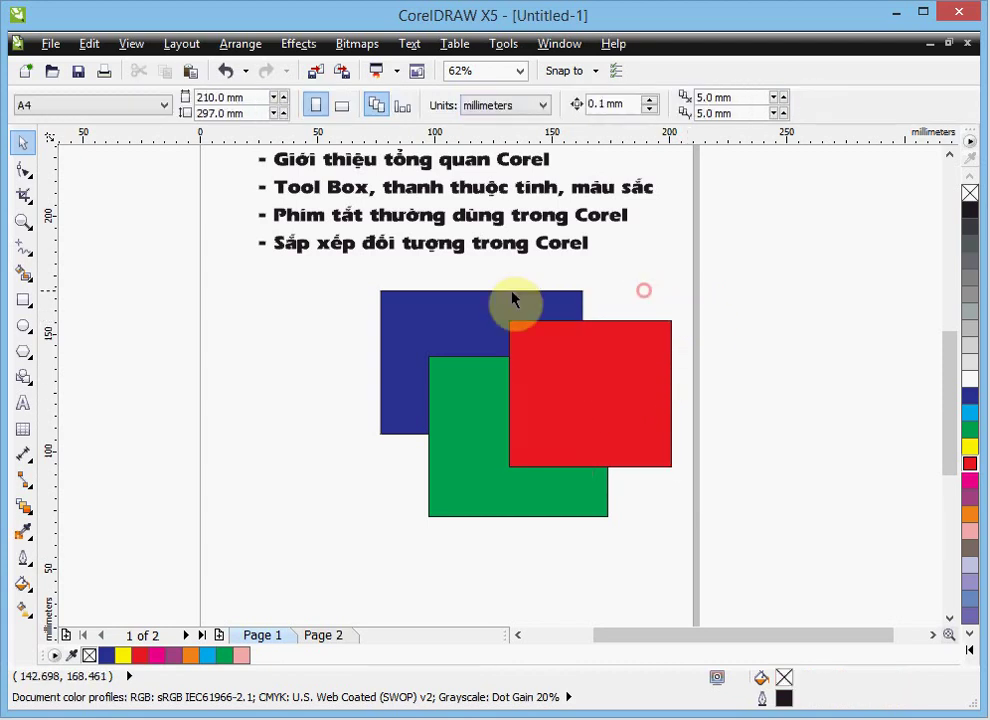
click(463, 322)
click(499, 561)
click(506, 510)
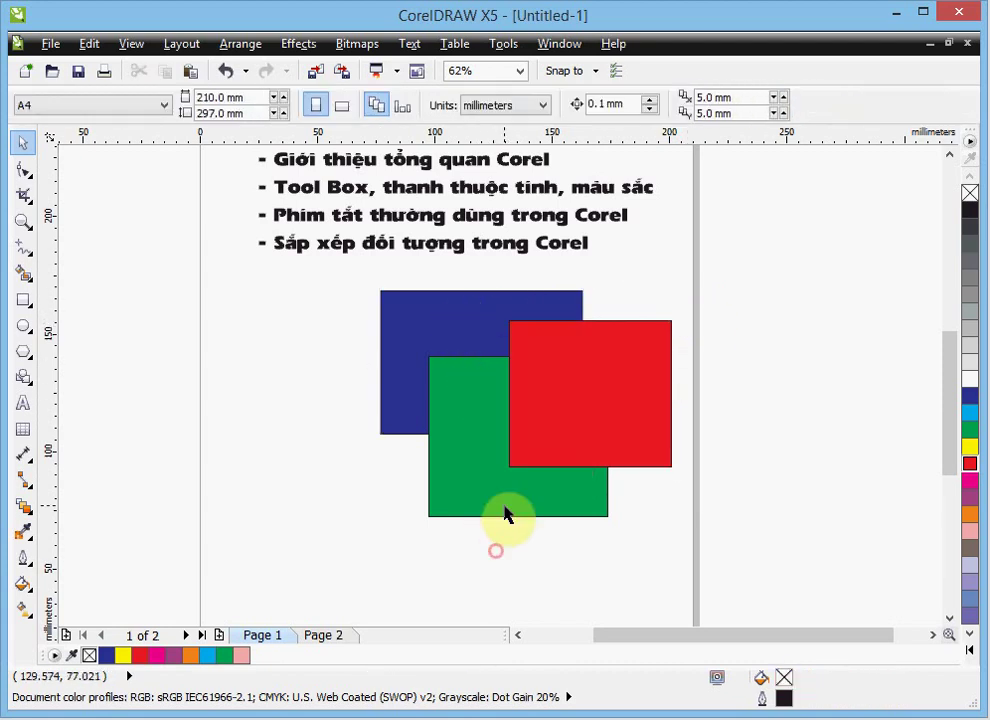
click(731, 323)
- Move the blue rectangle forward one level at a time to the front and back one level at a time behind the green one, twice
click(481, 320)
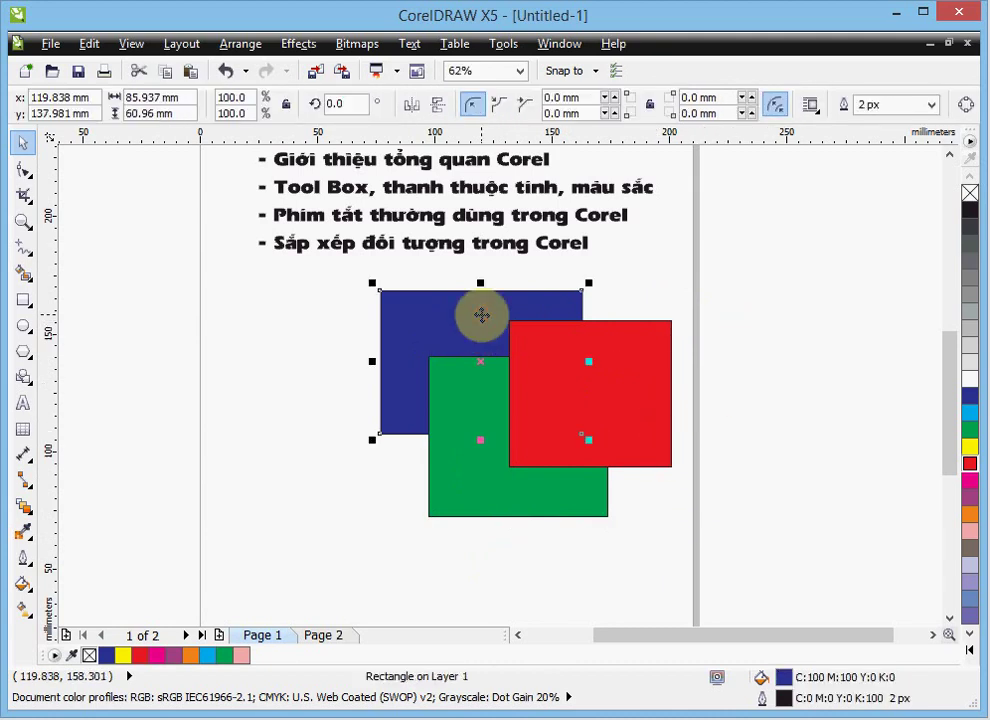
key(ctrl+Page_Up)
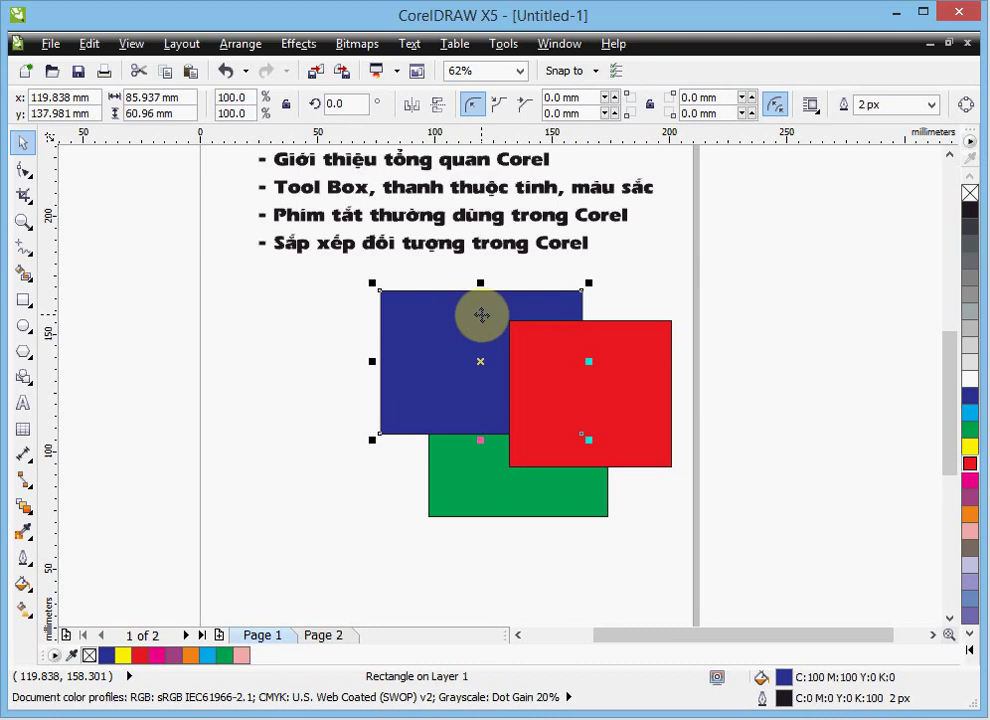
key(ctrl+Page_Up)
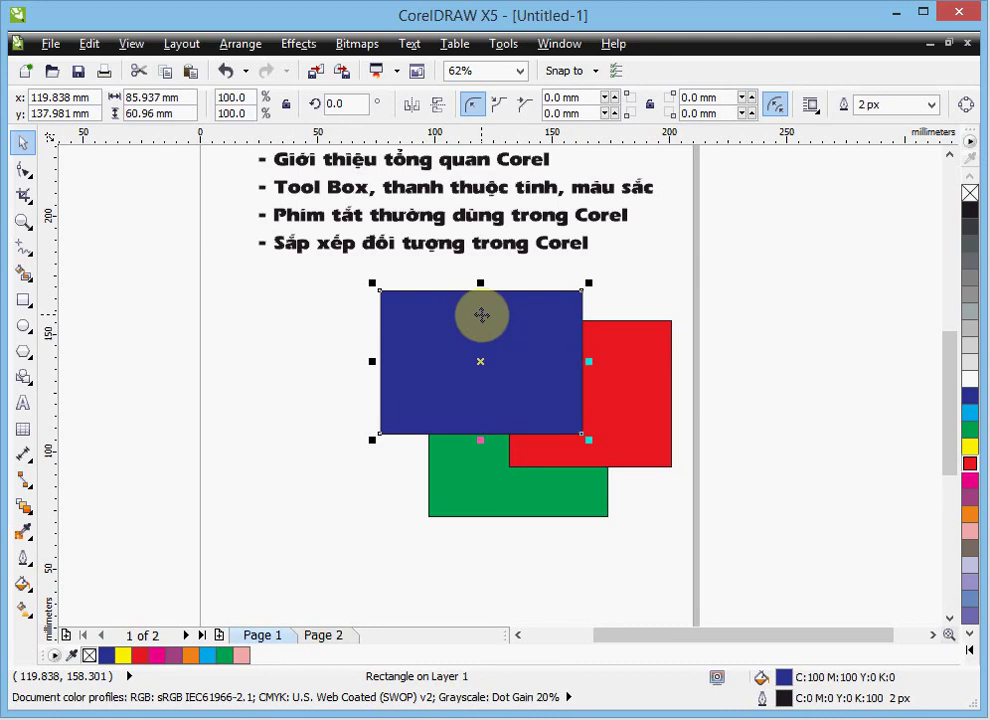
key(ctrl+Page_Down)
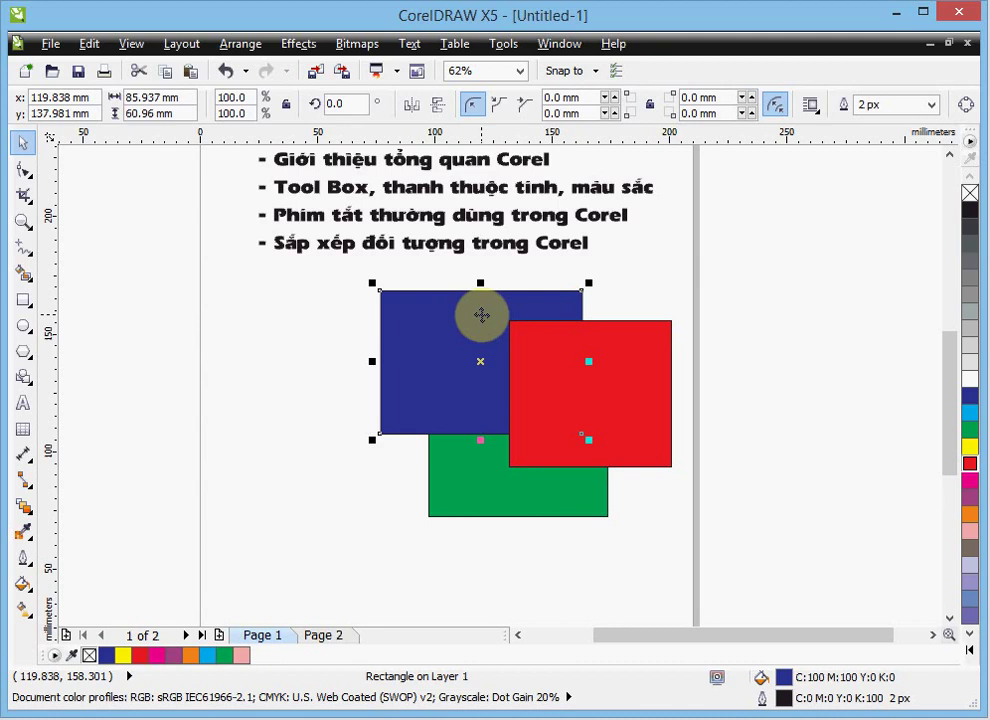
key(ctrl+Page_Down)
key(ctrl+Page_Up)
key(ctrl+Page_Up)
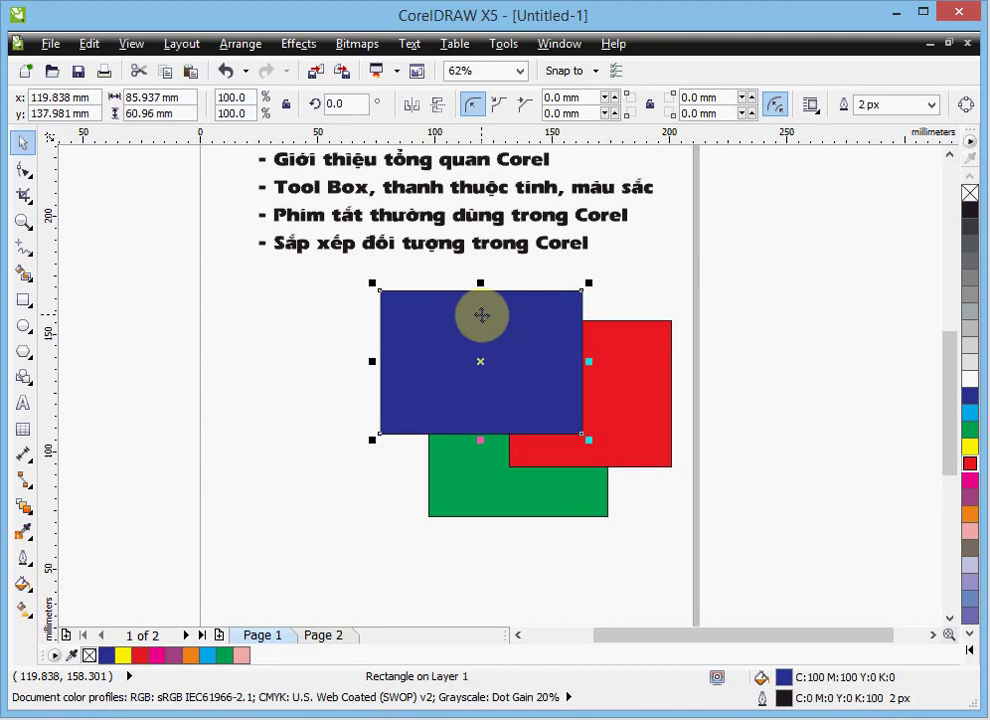
key(ctrl+Page_Down)
key(ctrl+Page_Down)
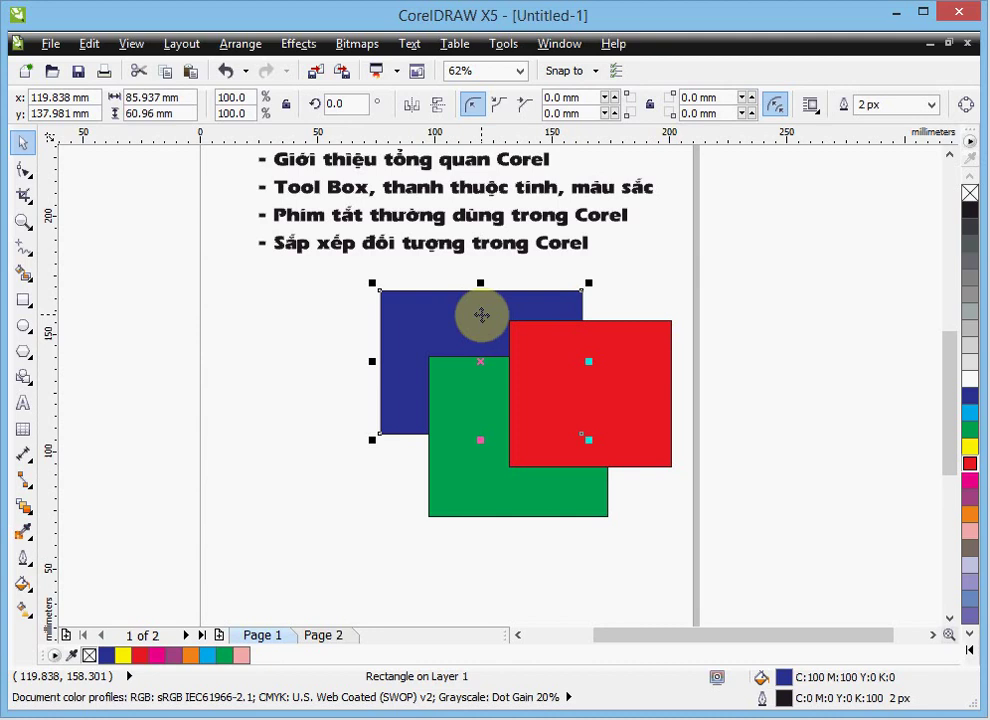
- Bring the blue rectangle directly to the front of all objects and send it directly to the back
key(shift+Page_Up)
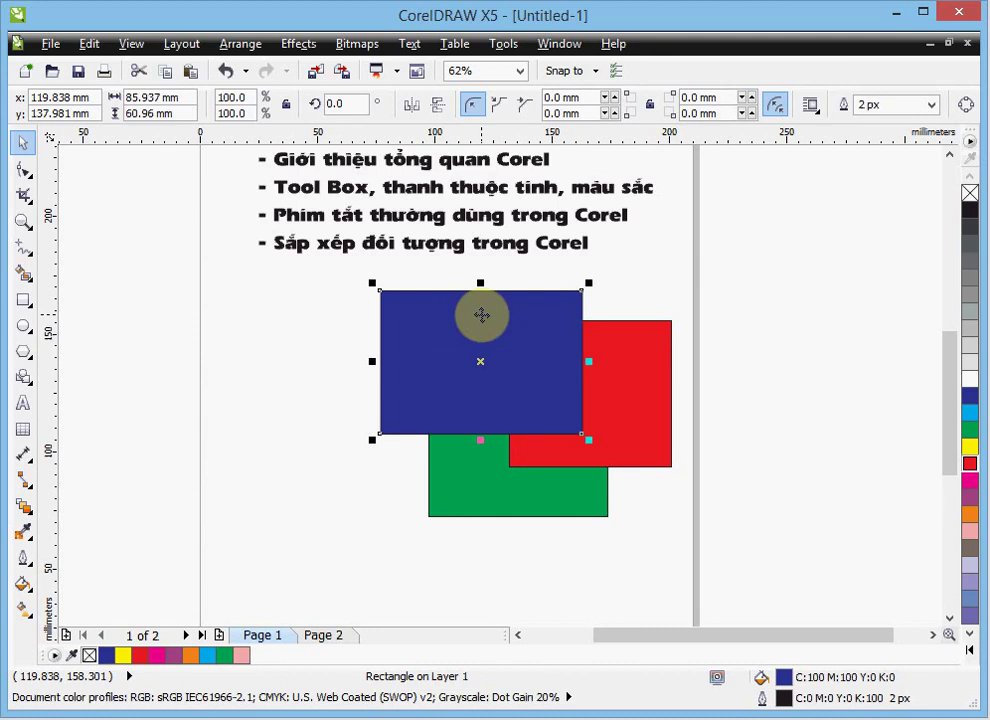
key(shift+Page_Down)
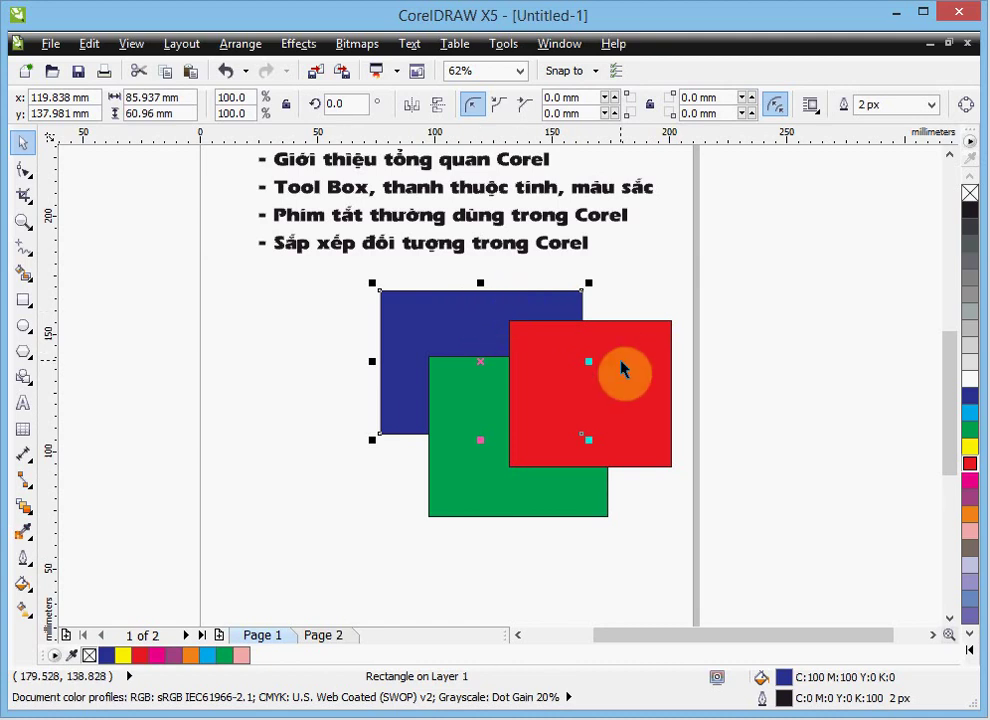
- Review page 1 with its logo, topic list and rectangles, and view page 2 with the website and contact details
scroll(676, 319, down, 2)
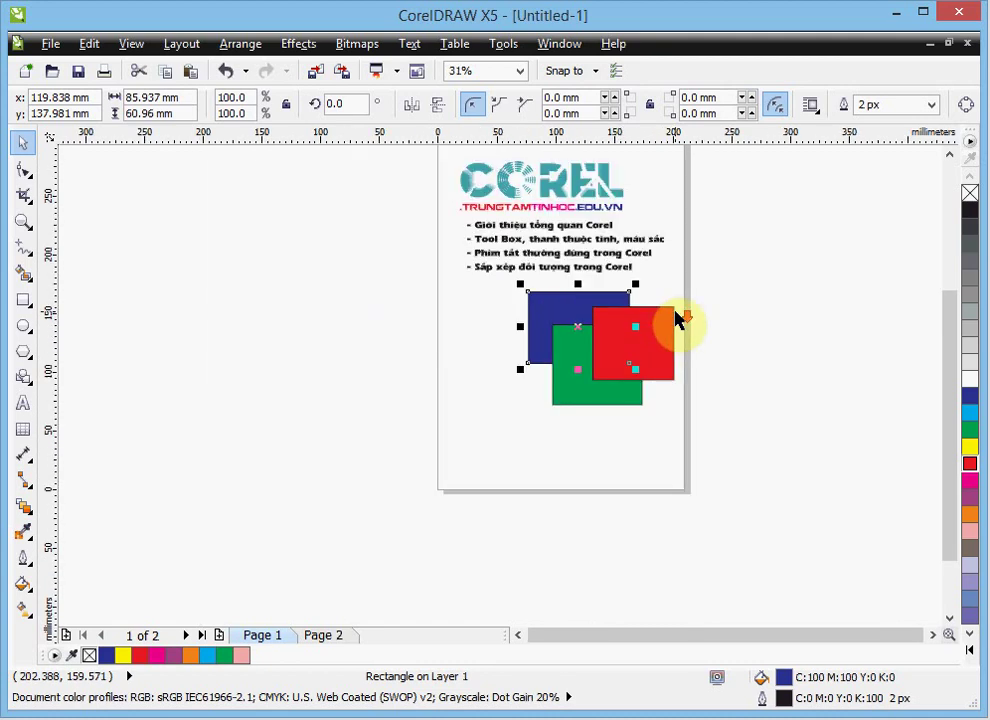
click(950, 156)
click(950, 156)
scroll(694, 348, up, 1)
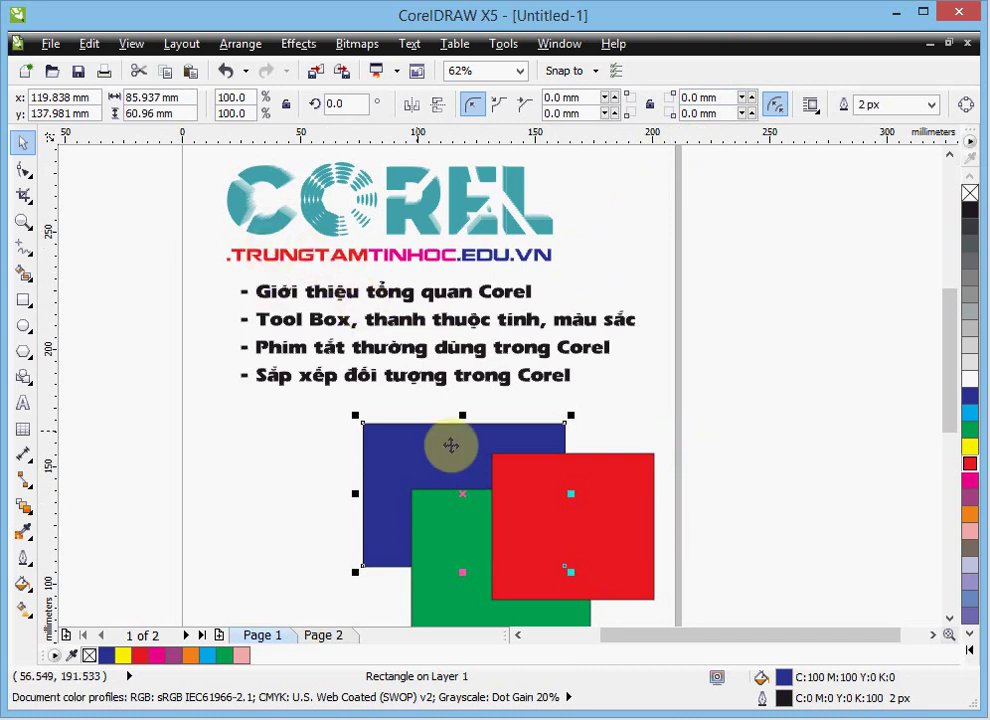
click(328, 636)
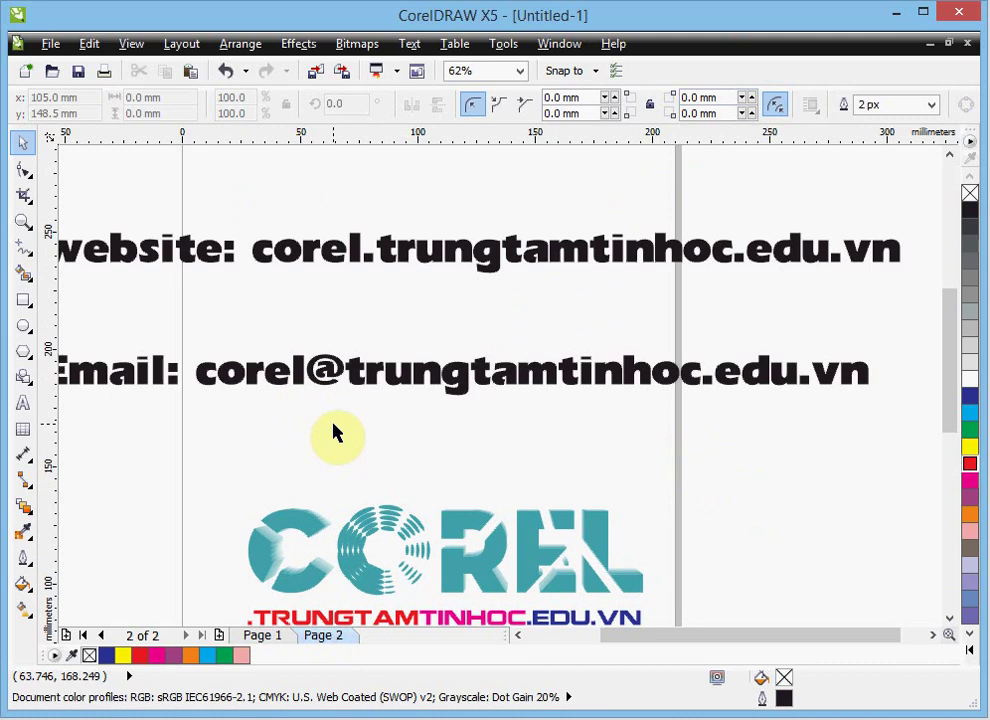
scroll(336, 431, down, 2)
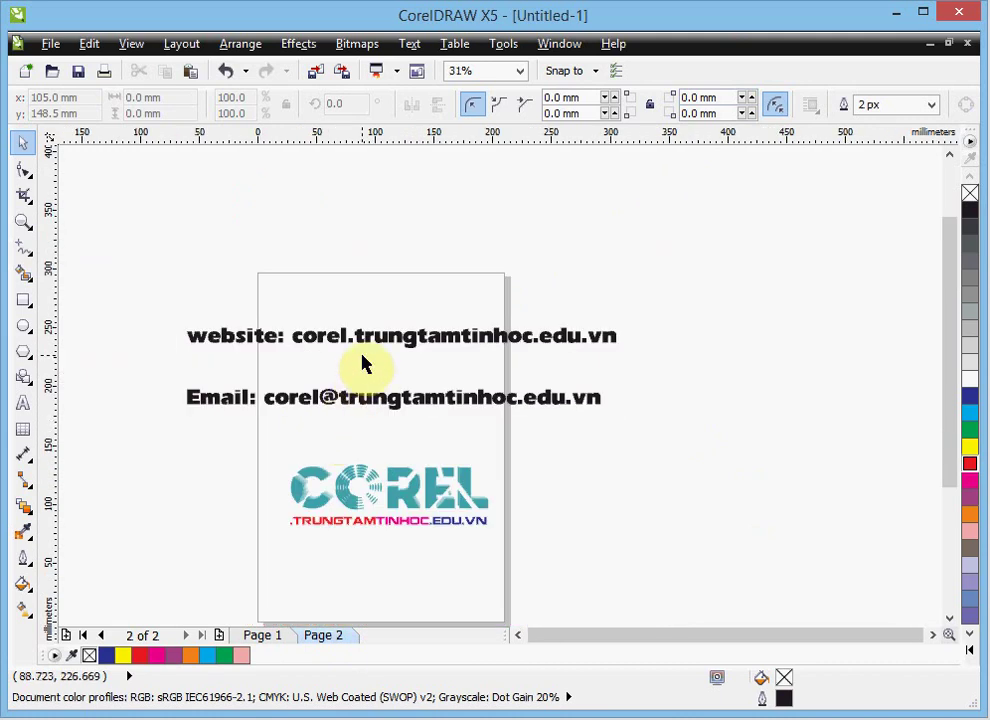